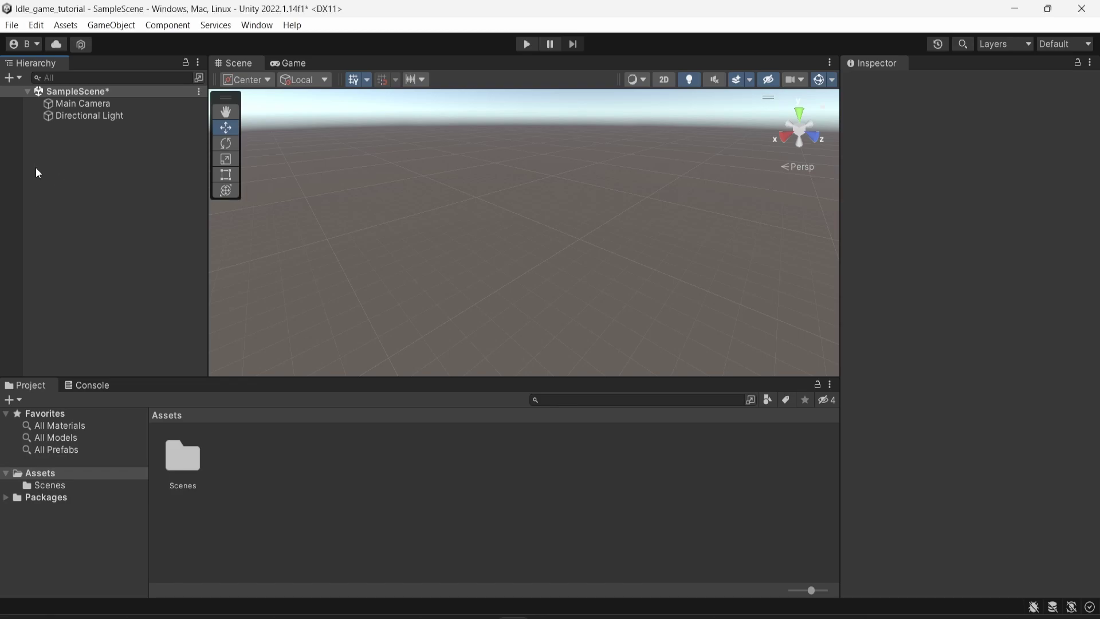
# Step: Add a UI Canvas and its EventSystem to SampleScene from the Hierarchy's UI menu
pyautogui.rightClick(71, 138)
pyautogui.moveTo(118, 413)
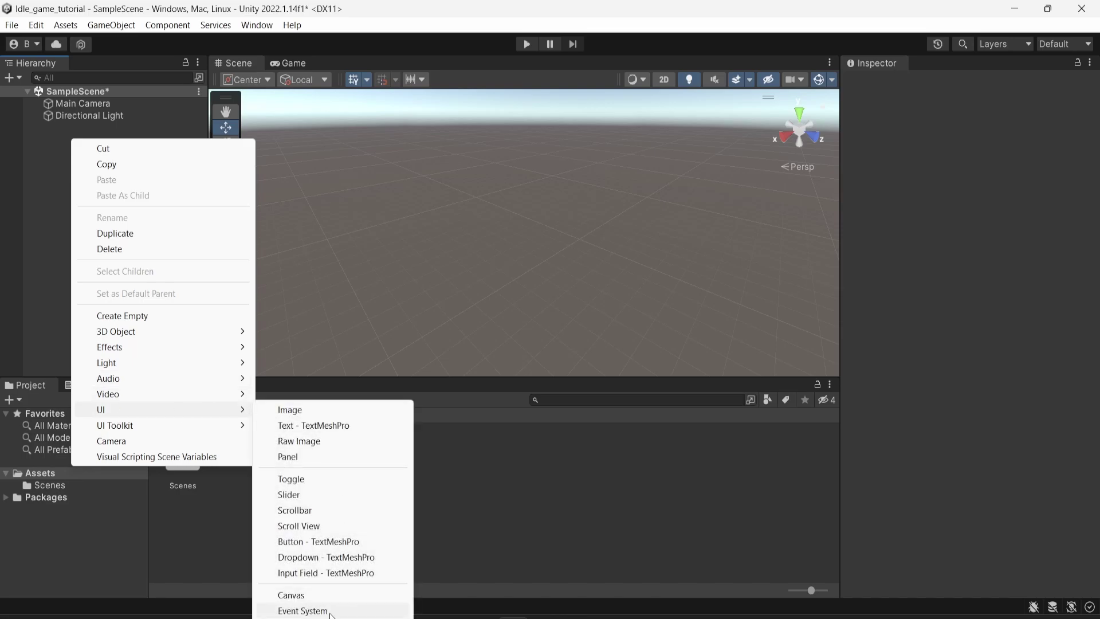
pyautogui.click(325, 592)
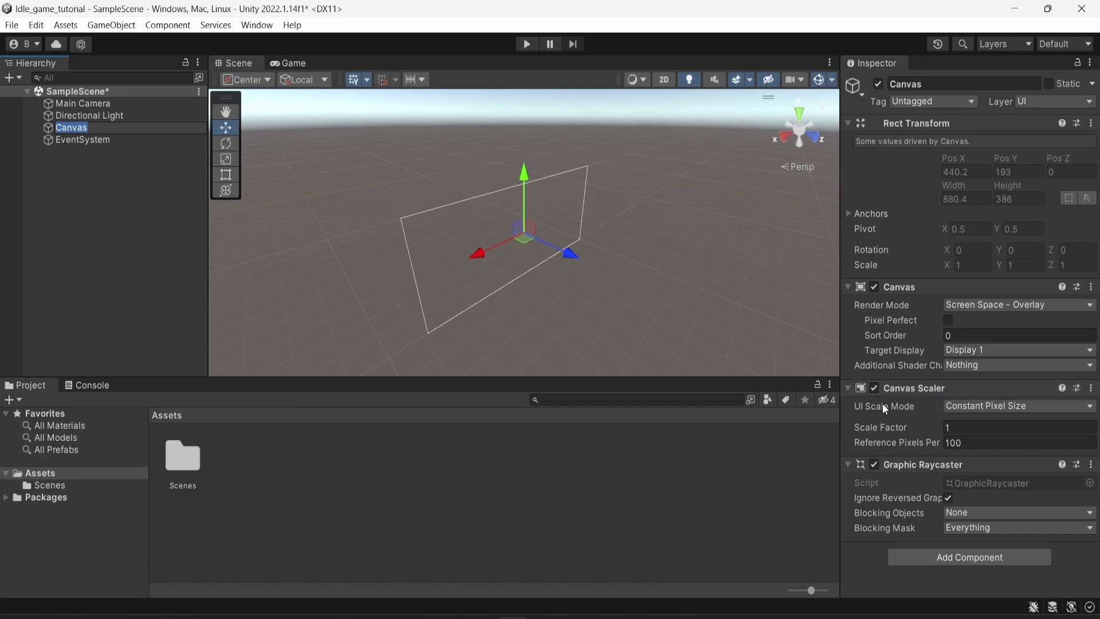
# Step: Set the Canvas Scaler to Scale With Screen Size with reference resolution 1080 x 1920
pyautogui.click(963, 407)
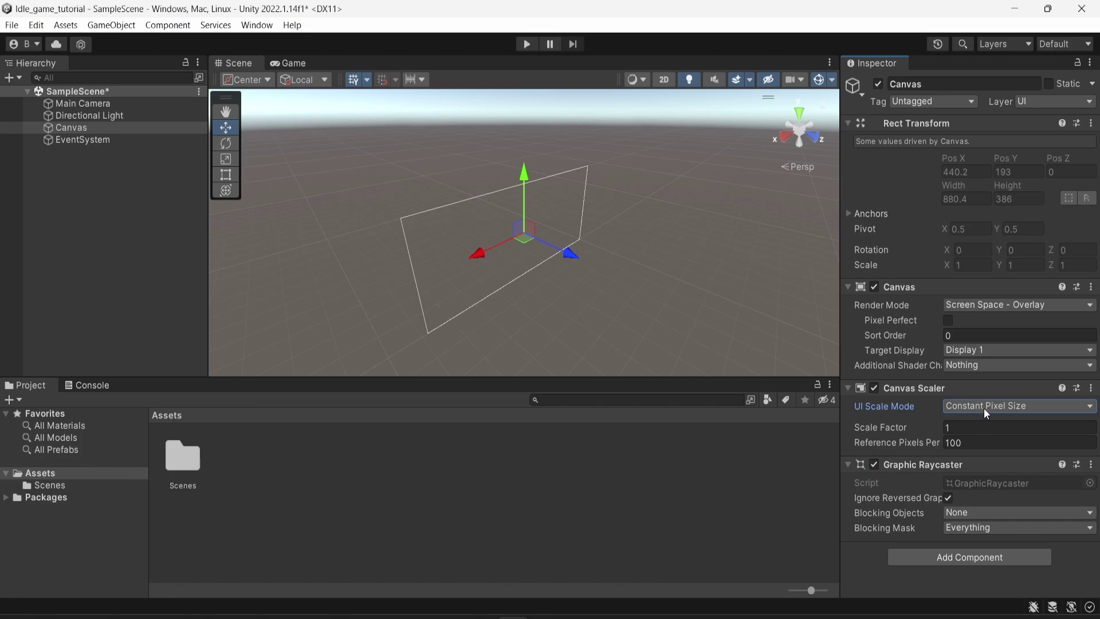
pyautogui.click(984, 408)
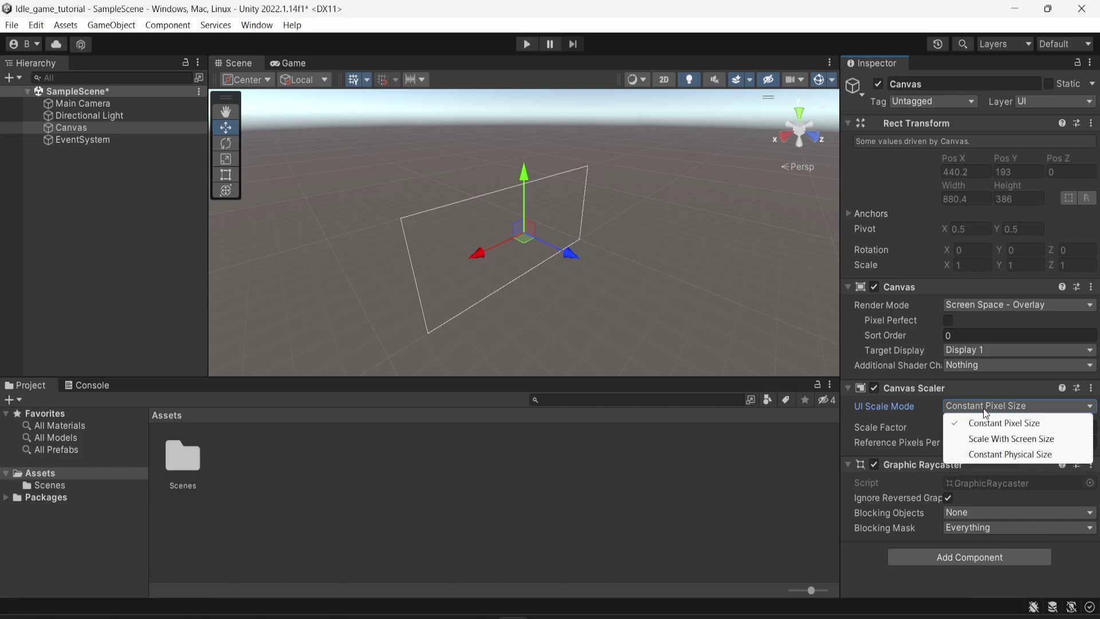
pyautogui.click(976, 440)
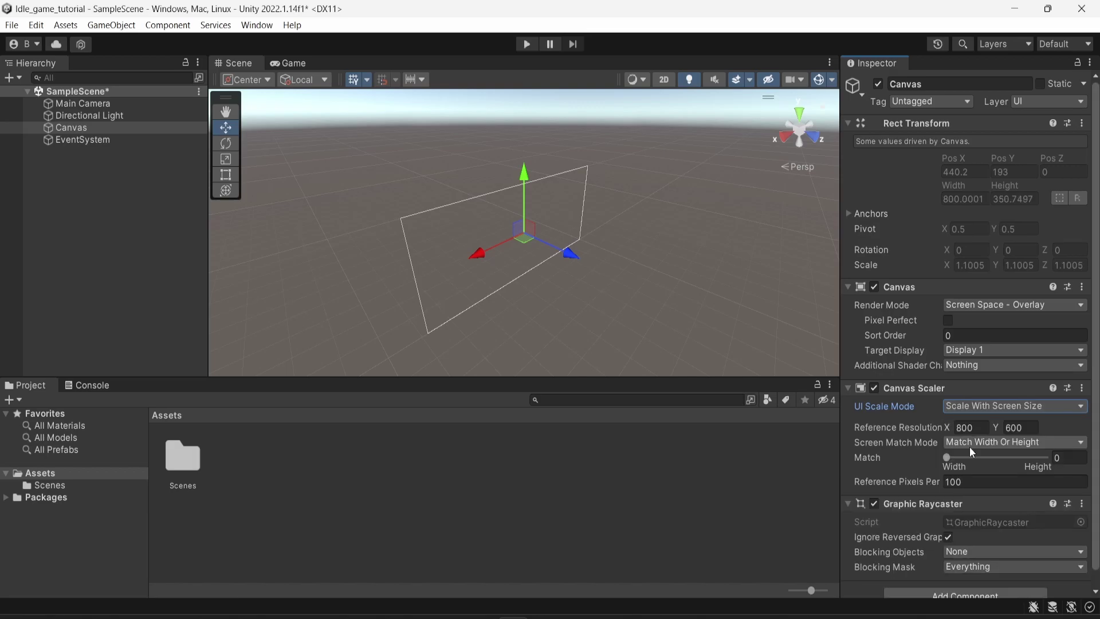
pyautogui.click(974, 429)
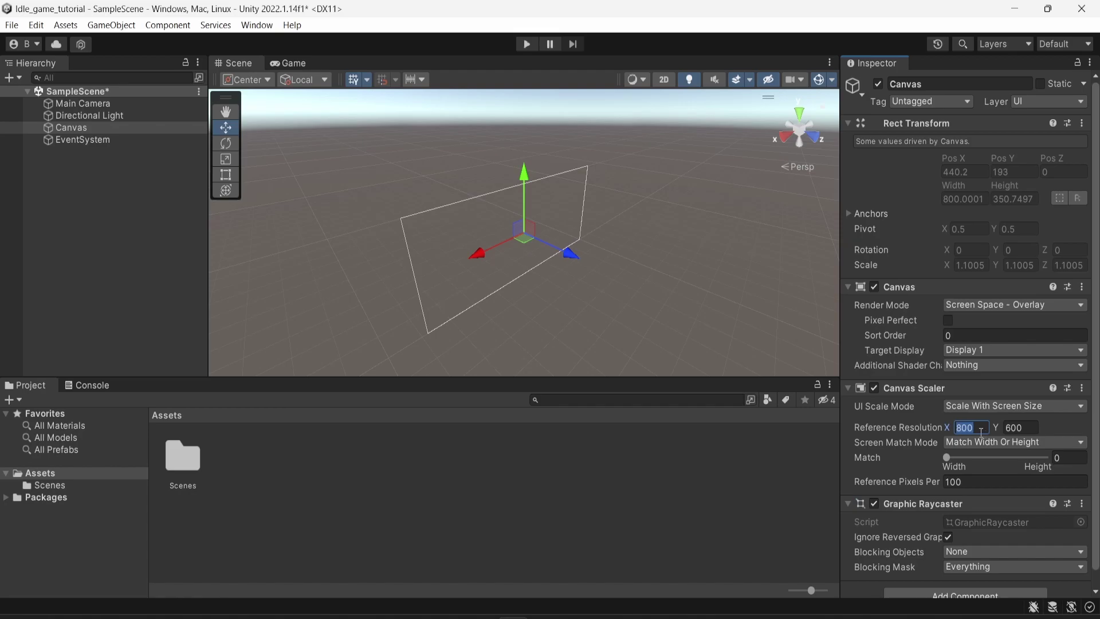
pyautogui.write('1080')
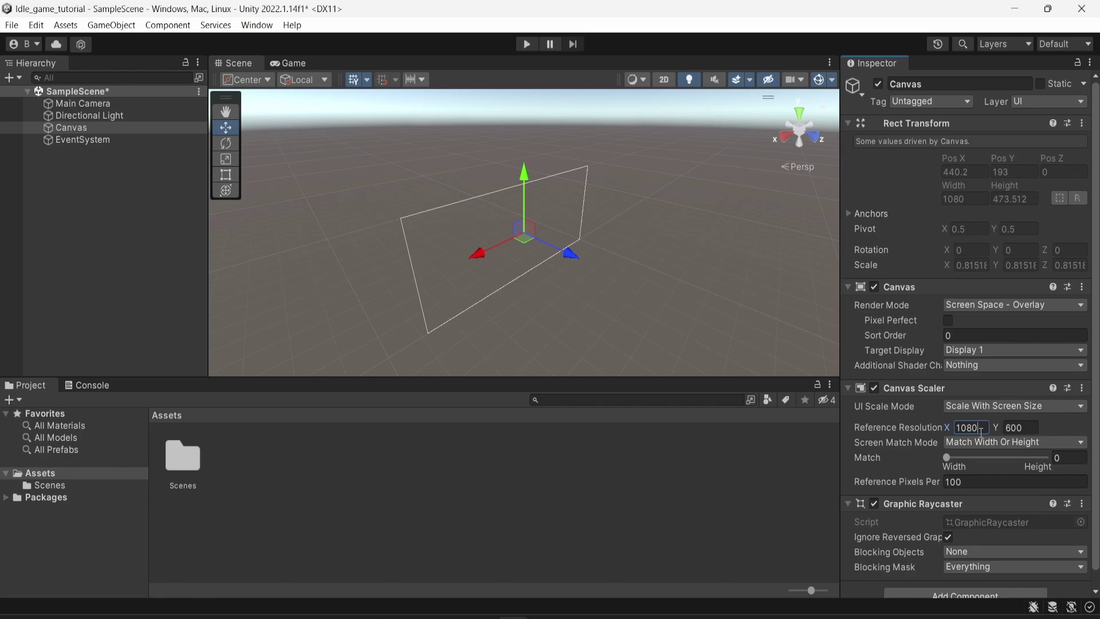
pyautogui.click(1027, 433)
pyautogui.write('1920')
# Step: Add and select a fixed 'HD portrait' 1080x1920 resolution in the Game view
pyautogui.click(294, 63)
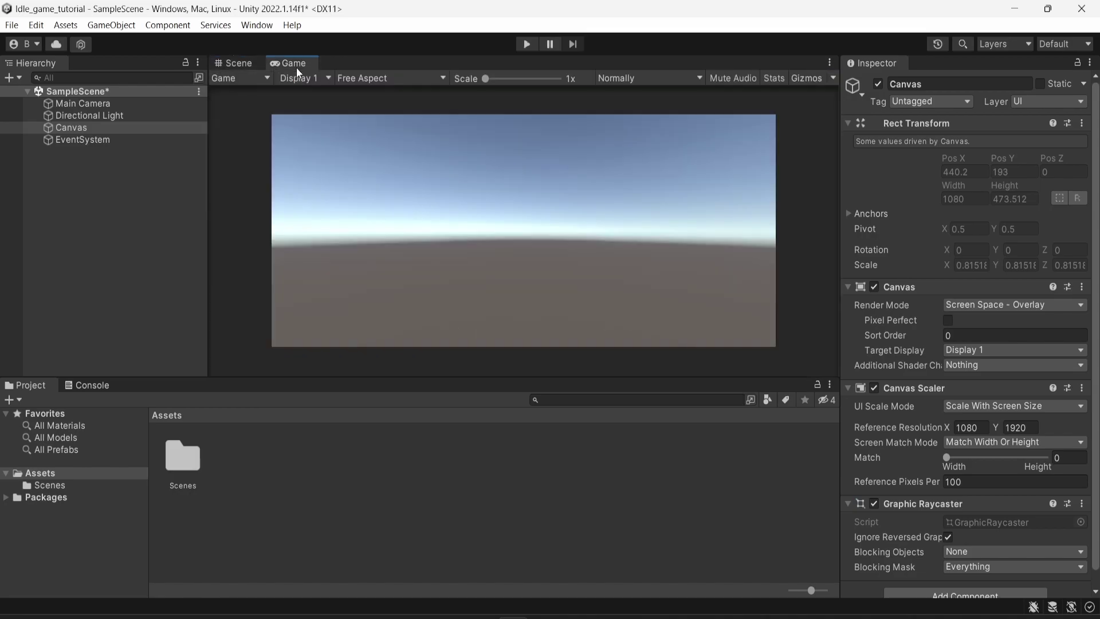
pyautogui.click(364, 82)
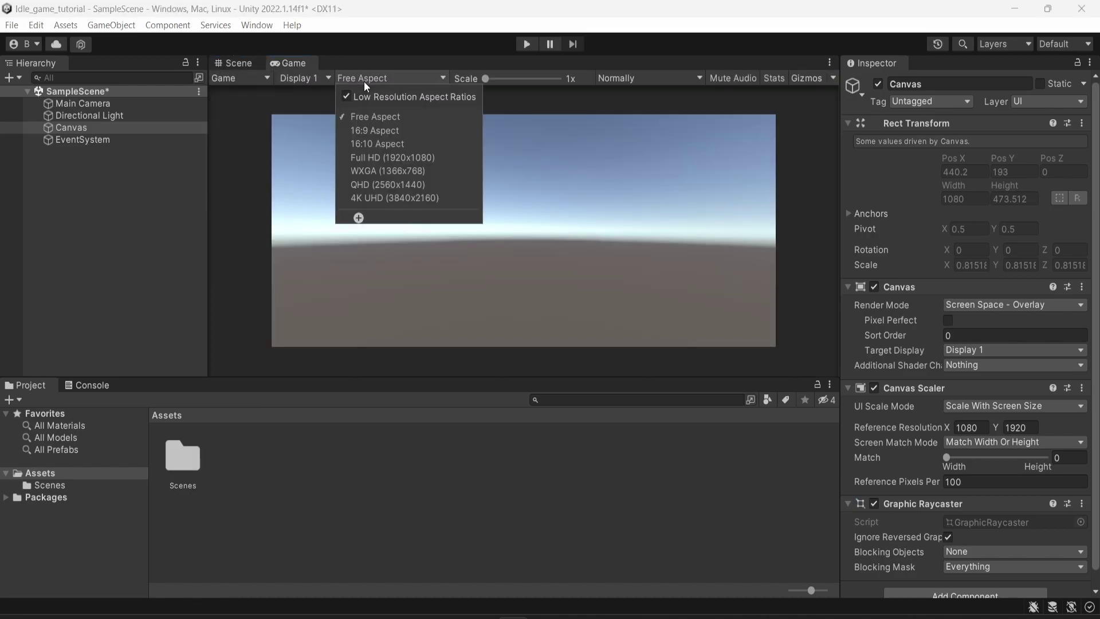
pyautogui.click(359, 216)
pyautogui.click(449, 238)
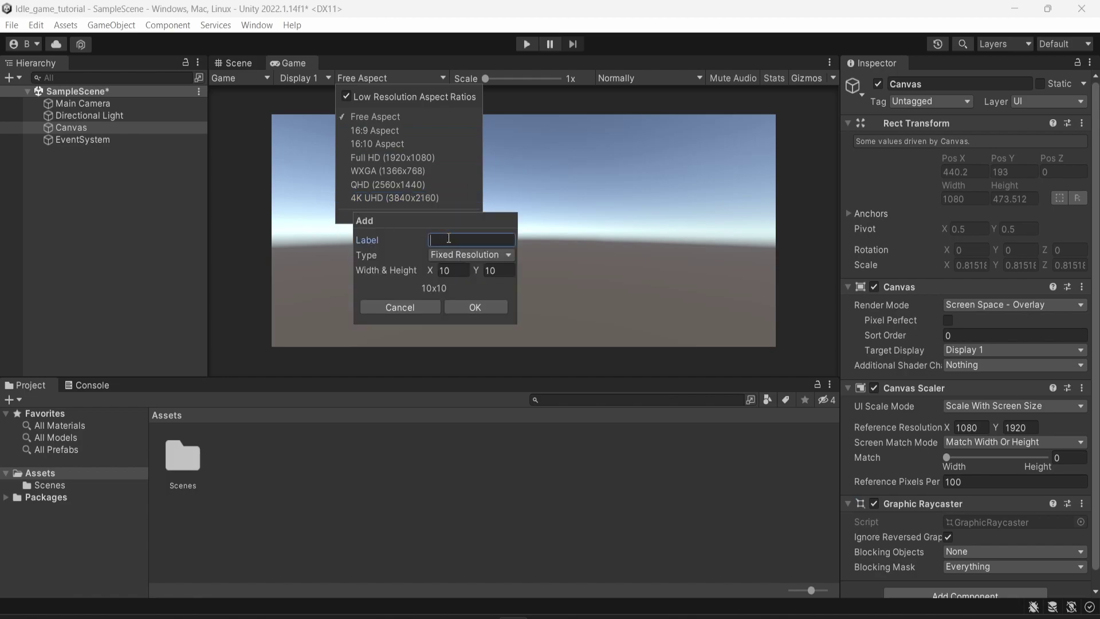
pyautogui.write('HD portrait')
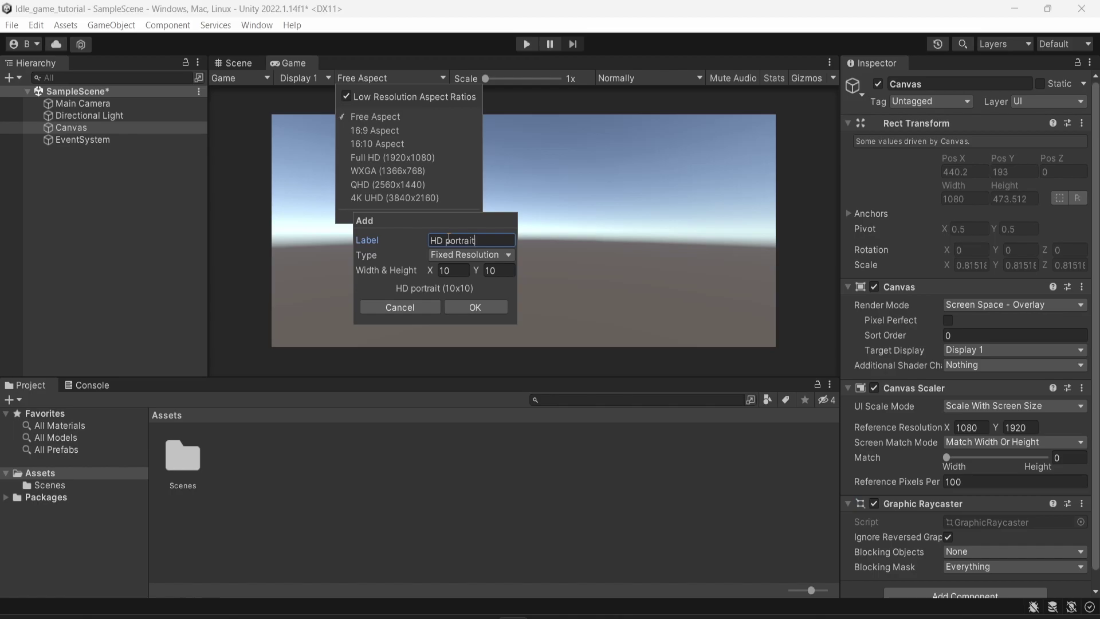
pyautogui.press('Tab')
pyautogui.write('1080')
pyautogui.press('Tab')
pyautogui.write('19')
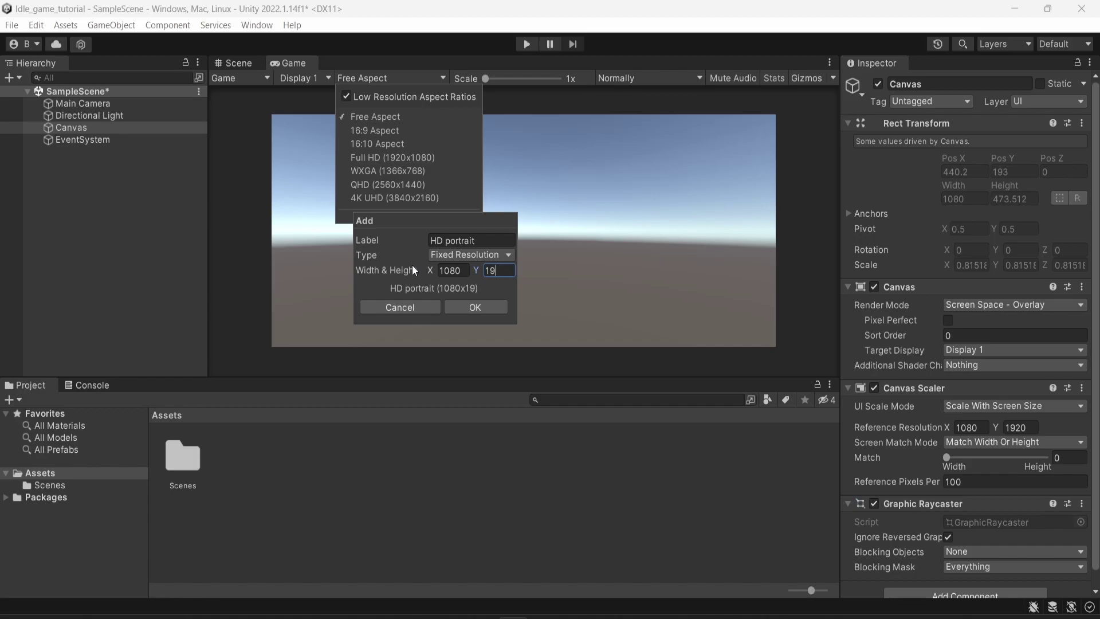
pyautogui.write('20')
pyautogui.click(494, 311)
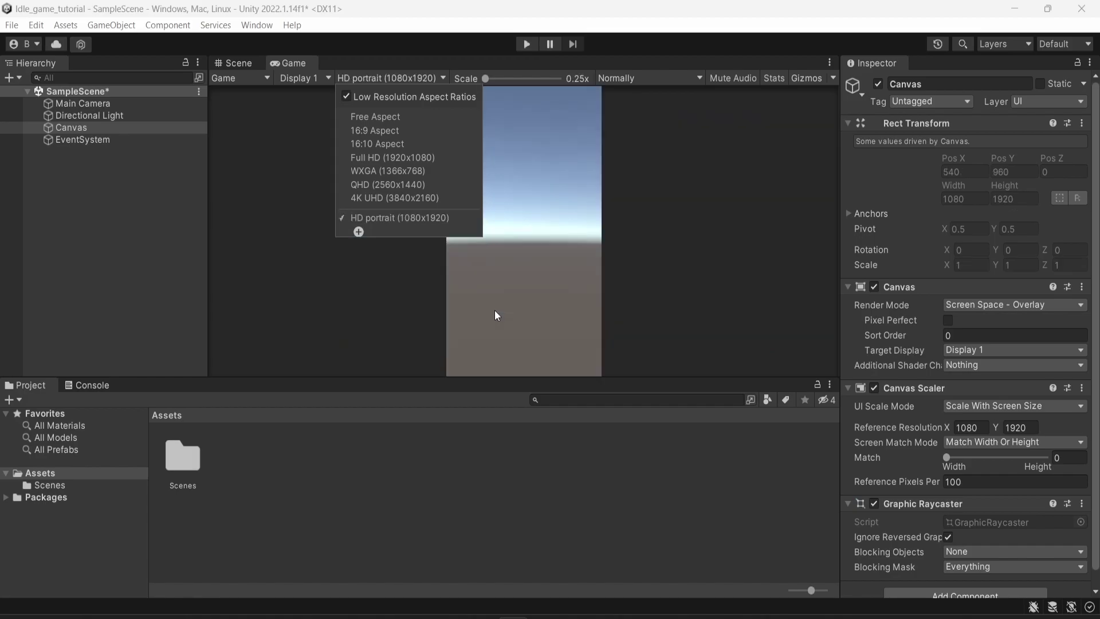
pyautogui.click(670, 273)
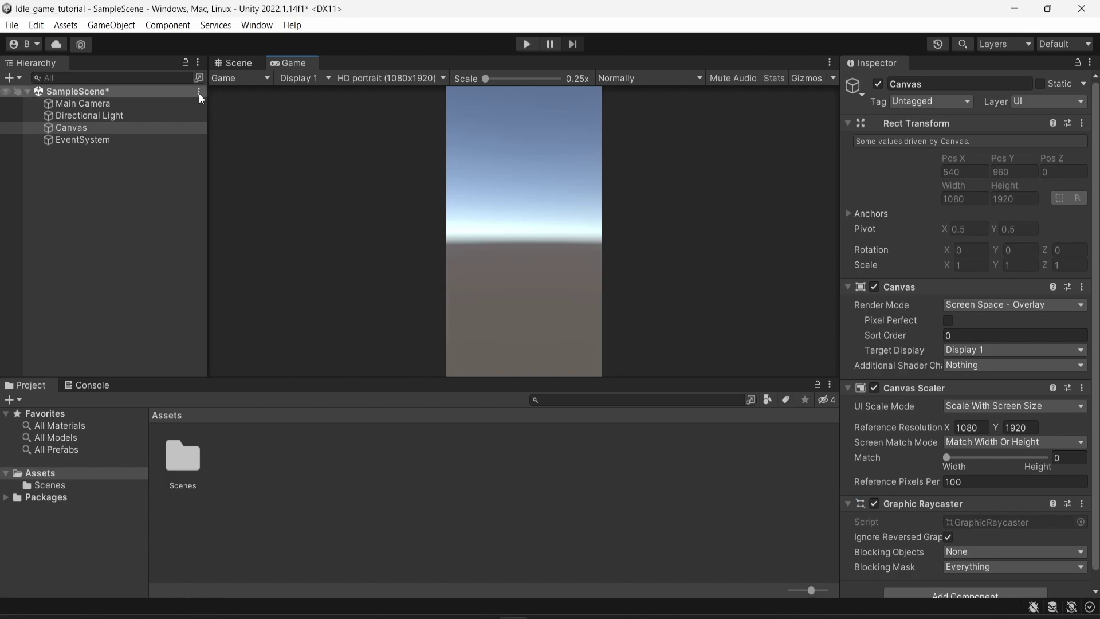
# Step: Frame the Canvas in the Scene view after a quick look at the portrait Game preview
pyautogui.click(227, 67)
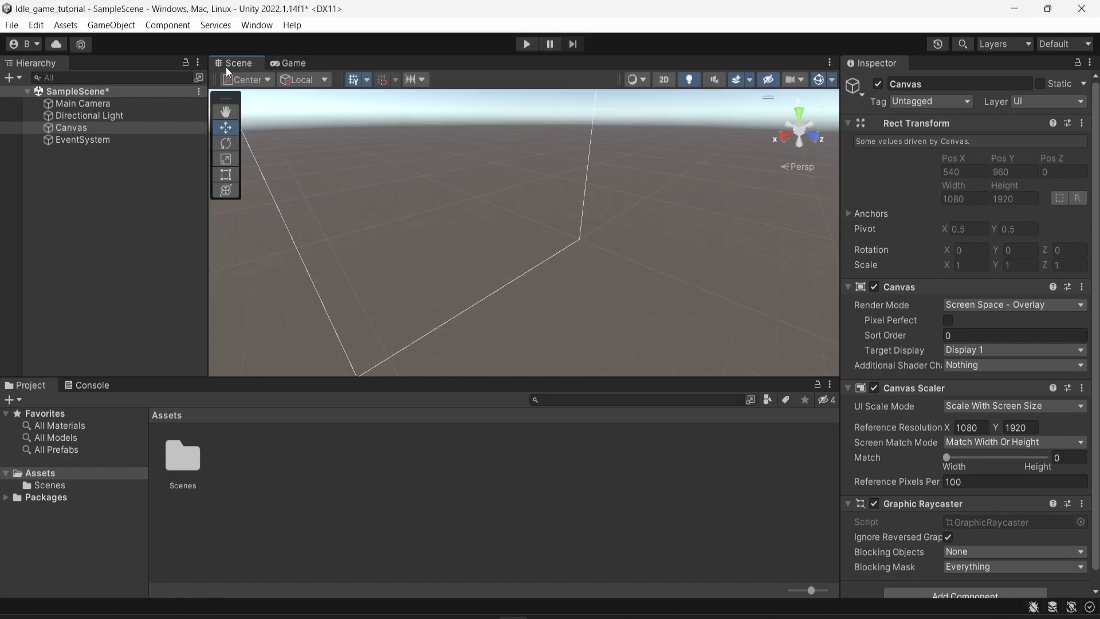
pyautogui.doubleClick(81, 127)
pyautogui.rightClick(80, 127)
pyautogui.click(297, 169)
pyautogui.click(441, 184)
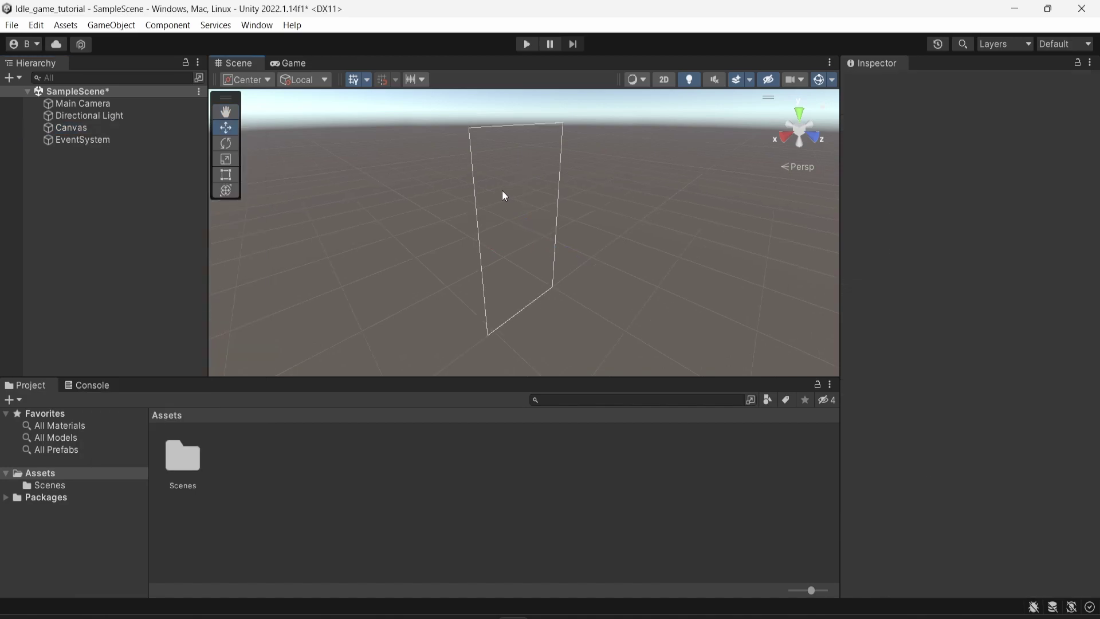
pyautogui.click(290, 63)
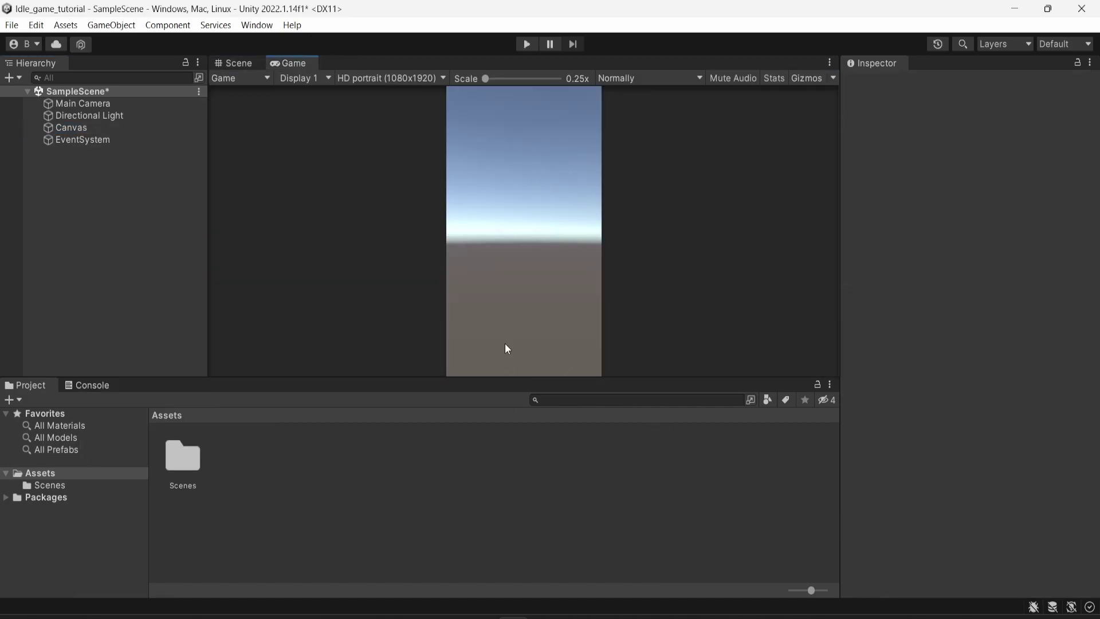
pyautogui.click(244, 64)
pyautogui.click(63, 127)
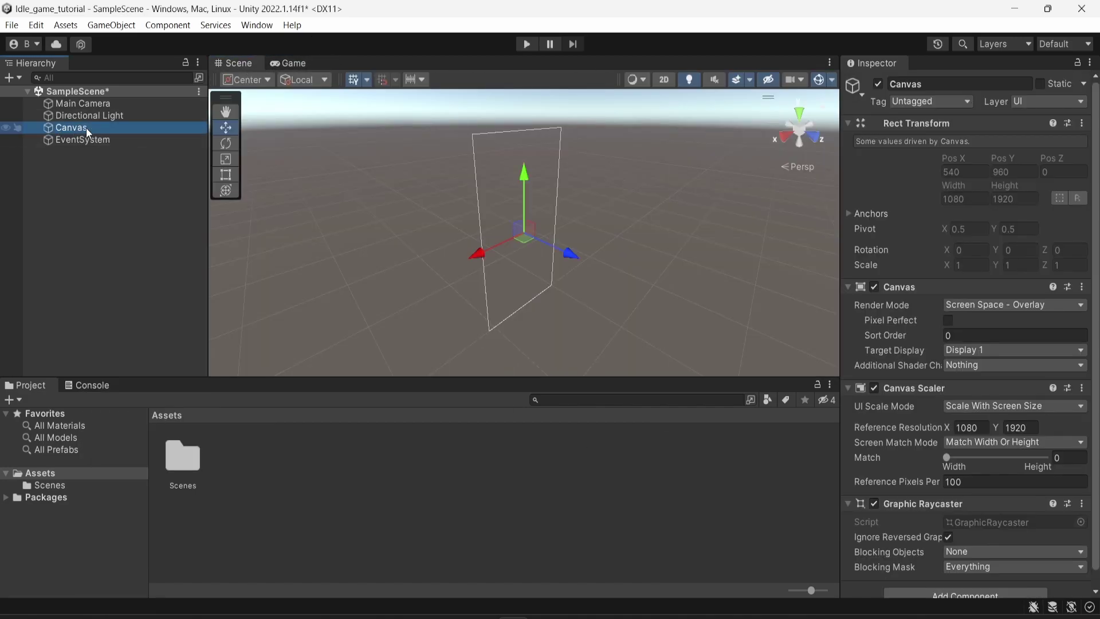
# Step: Orbit around the Canvas, then switch the Scene view to 2D mode
pyautogui.moveTo(525, 240); pyautogui.dragTo(434, 247, button='middle')
pyautogui.keyDown('alt'); pyautogui.moveTo(582, 162); pyautogui.dragTo(491, 167); pyautogui.keyUp('alt')
pyautogui.moveTo(467, 163); pyautogui.dragTo(504, 211, button='middle')
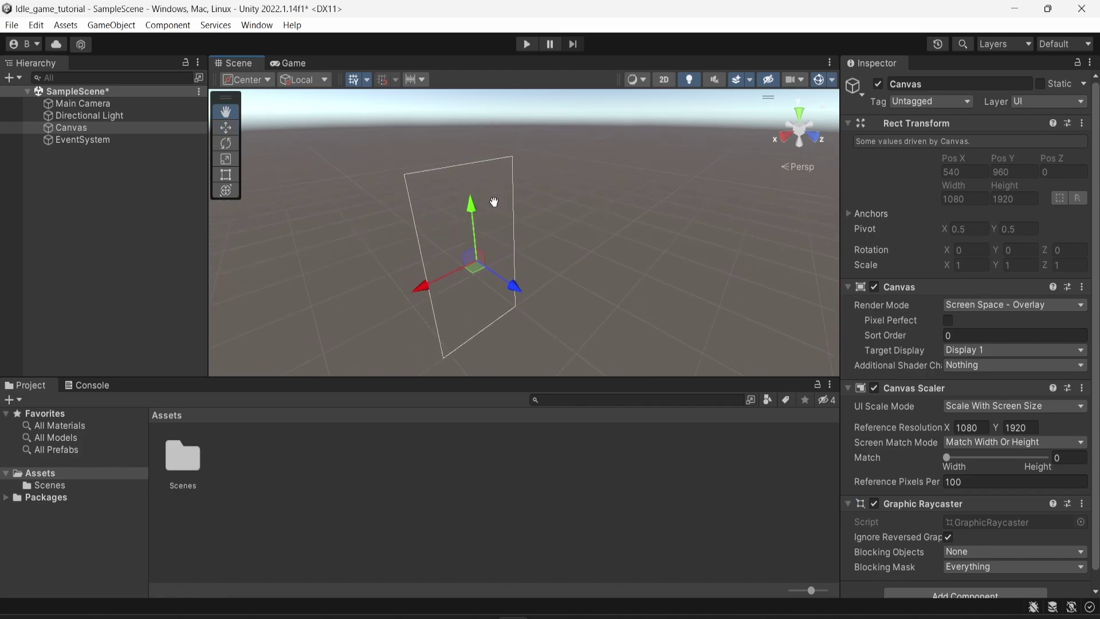
pyautogui.click(668, 84)
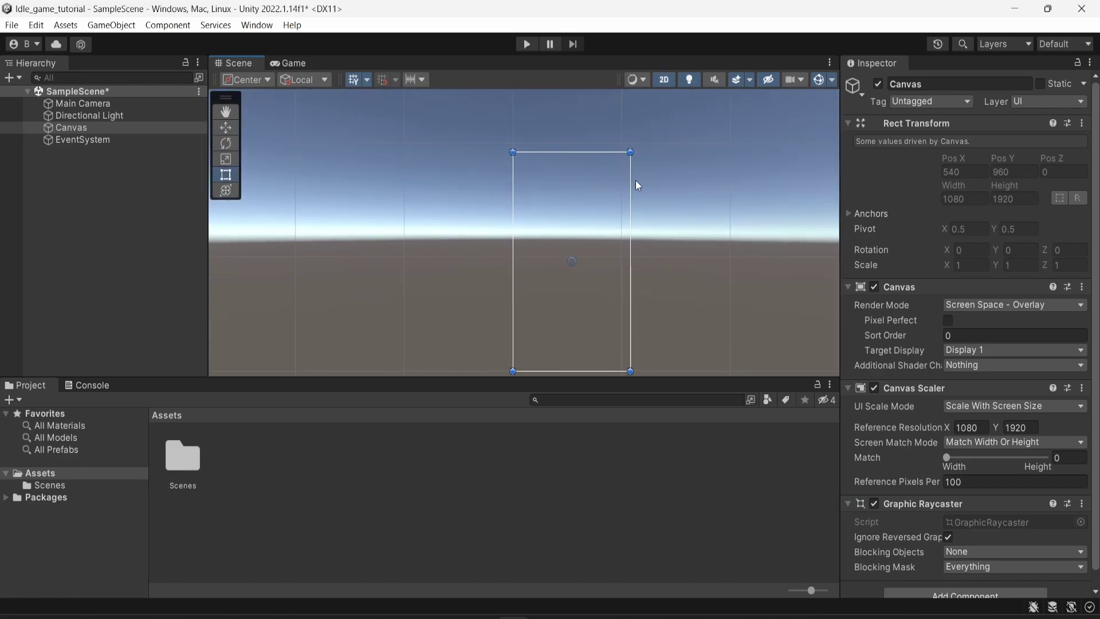
# Step: Add an Image under the Canvas and set its colour to grey 747474
pyautogui.rightClick(89, 133)
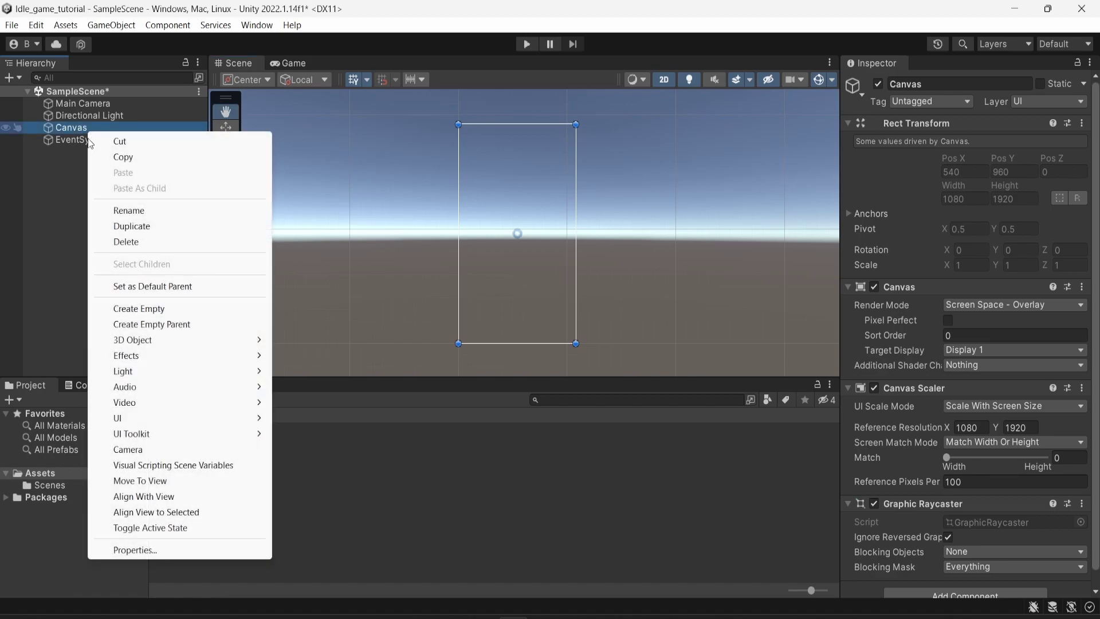
pyautogui.moveTo(164, 419)
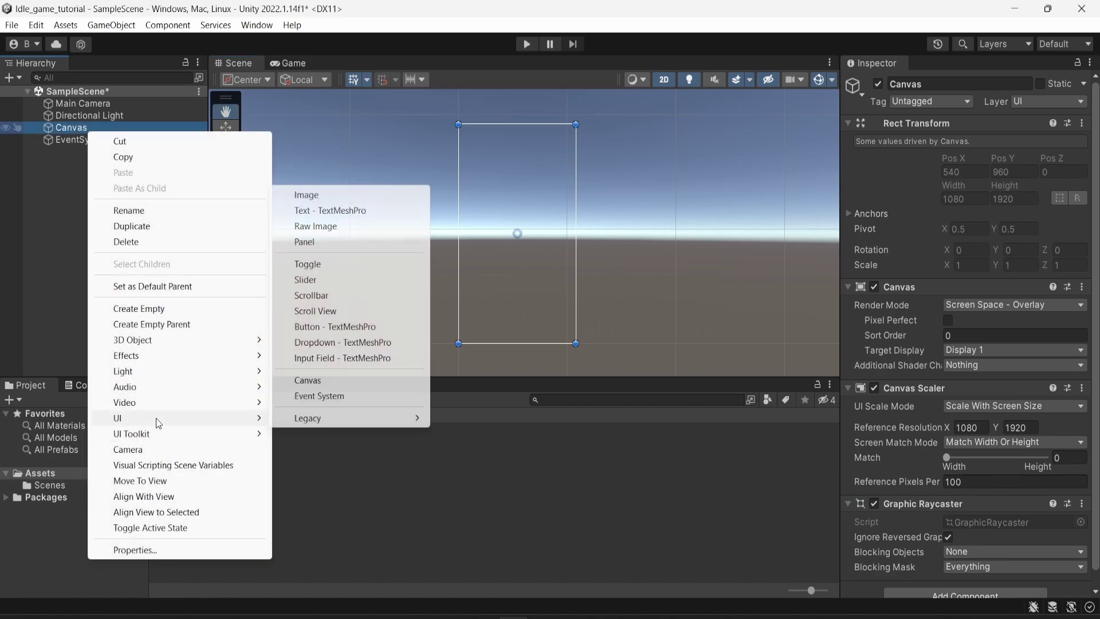
pyautogui.click(331, 196)
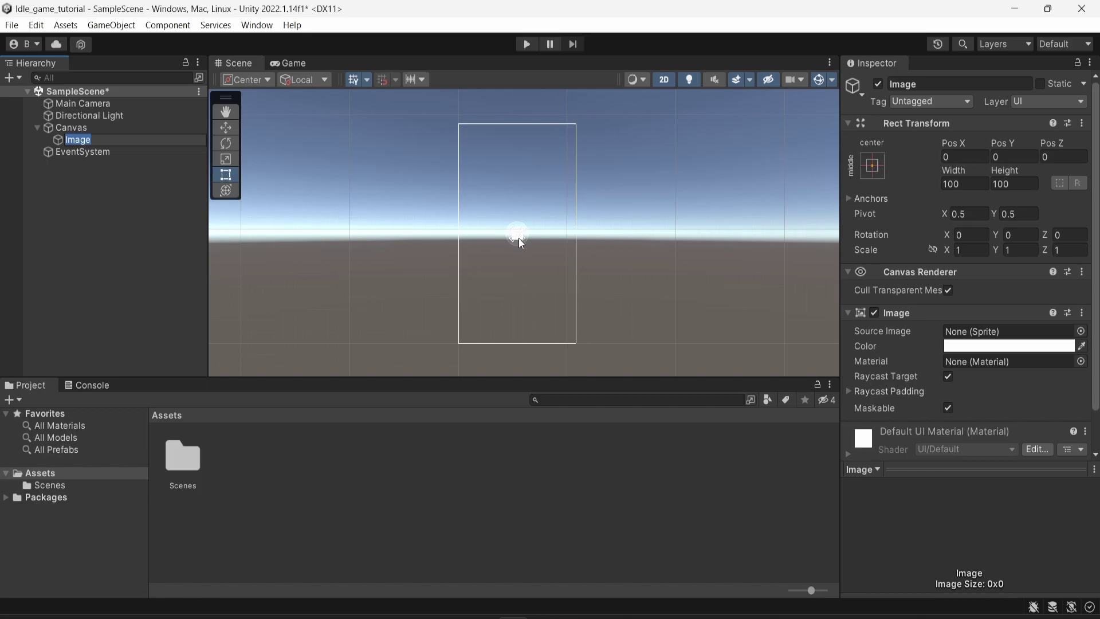
pyautogui.click(1002, 354)
pyautogui.moveTo(987, 338); pyautogui.dragTo(956, 372)
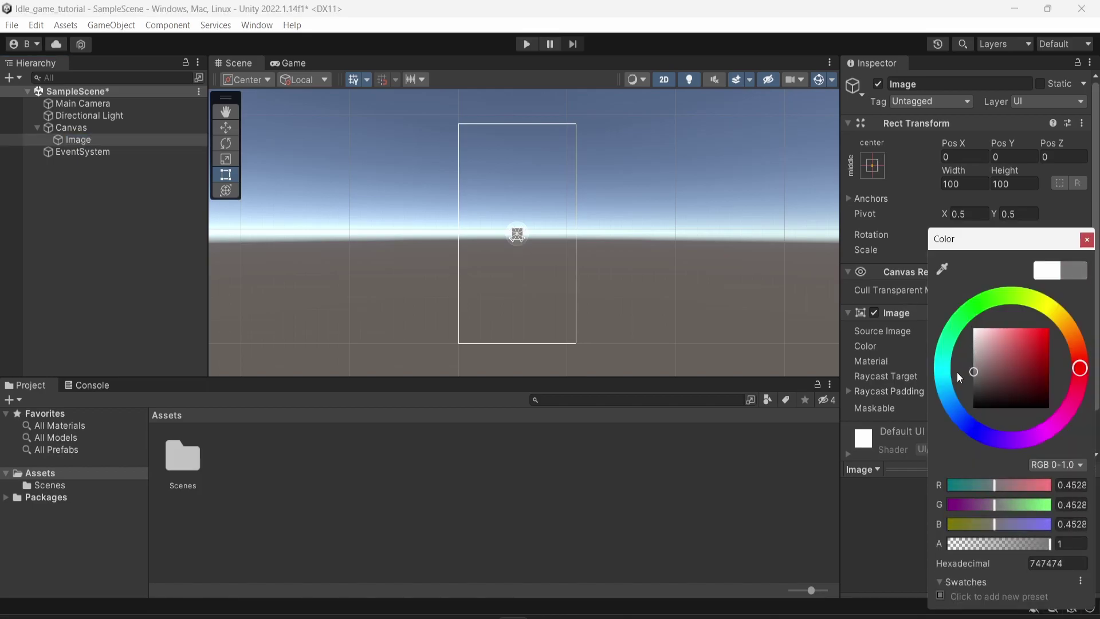
pyautogui.click(1085, 240)
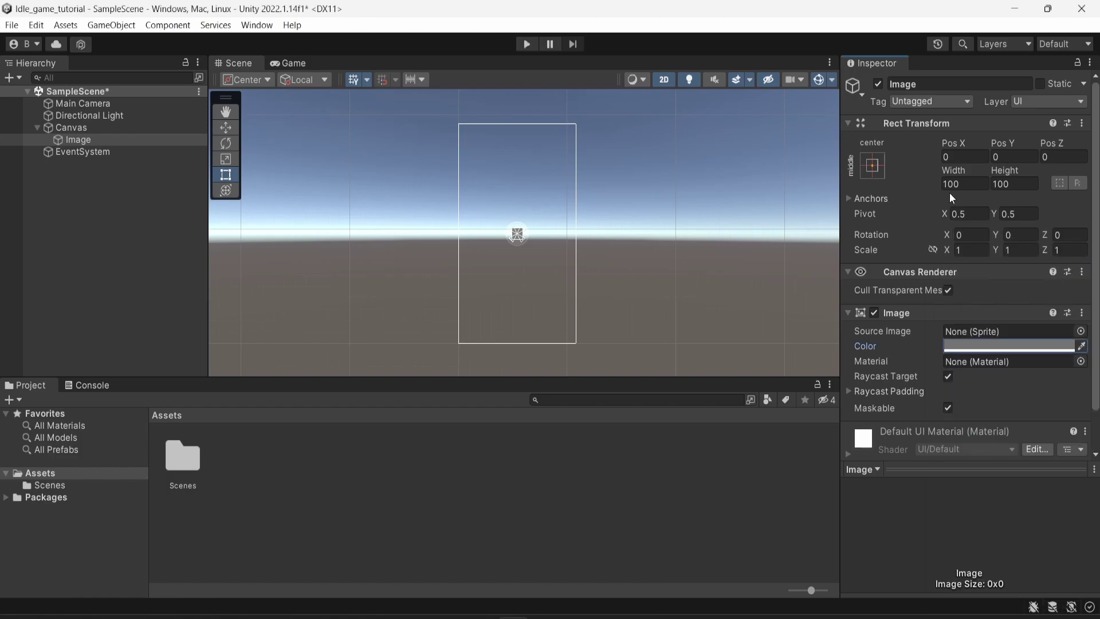
# Step: Stretch-anchor the Image with Left, Top, Right and Bottom all 0, confirming in the Game view
pyautogui.click(874, 167)
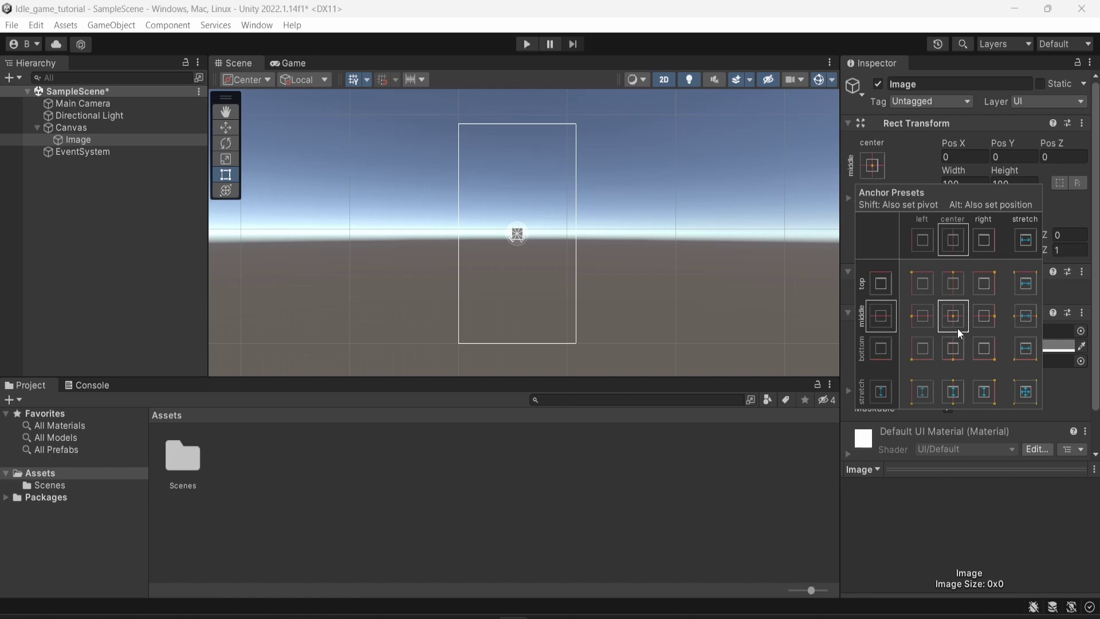
pyautogui.click(1026, 392)
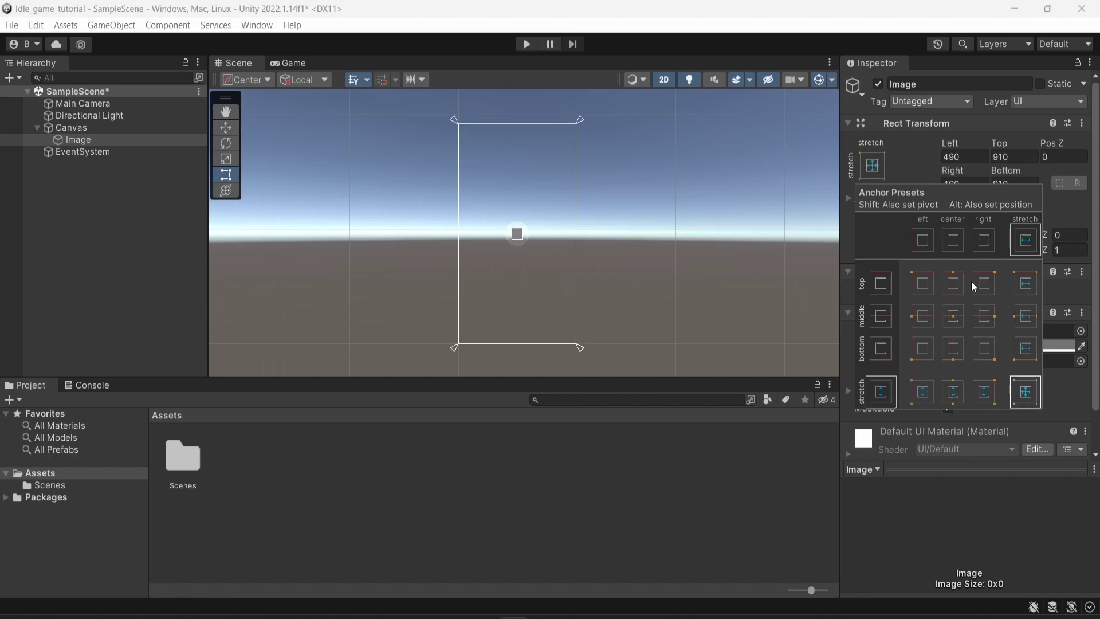
pyautogui.click(974, 160)
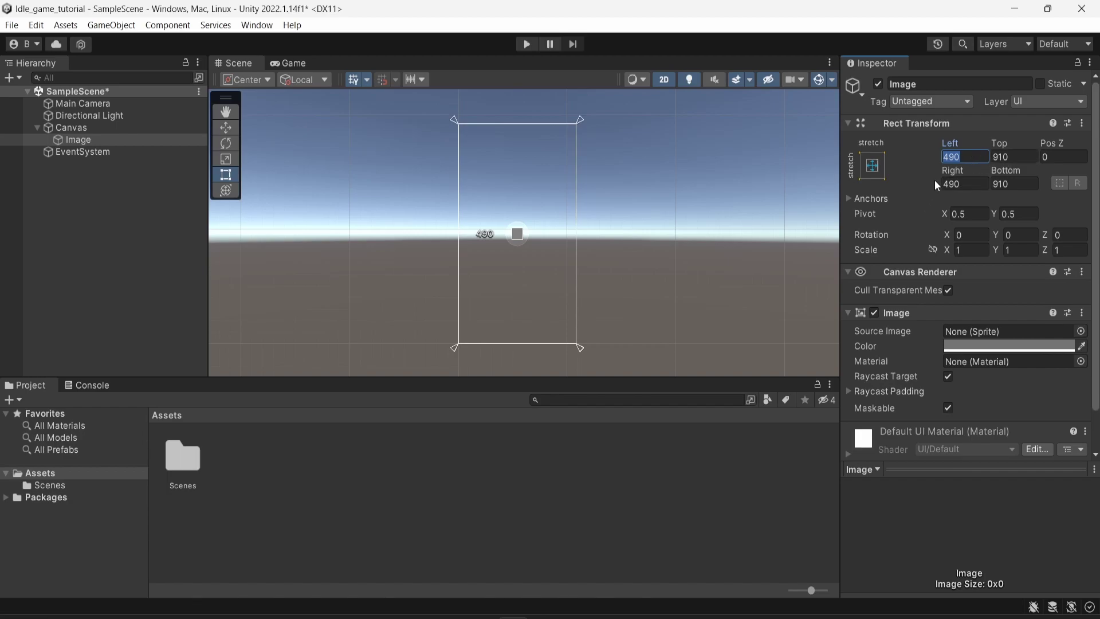
pyautogui.write('0')
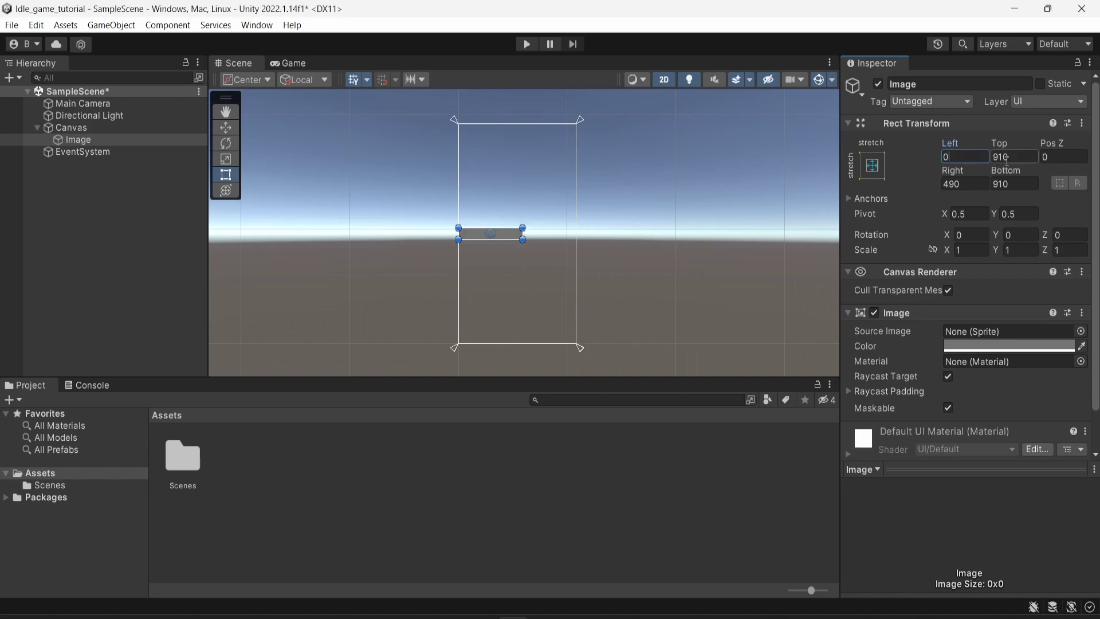
pyautogui.press('Tab')
pyautogui.write('0')
pyautogui.press('Tab')
pyautogui.write('0')
pyautogui.press('Tab')
pyautogui.write('0')
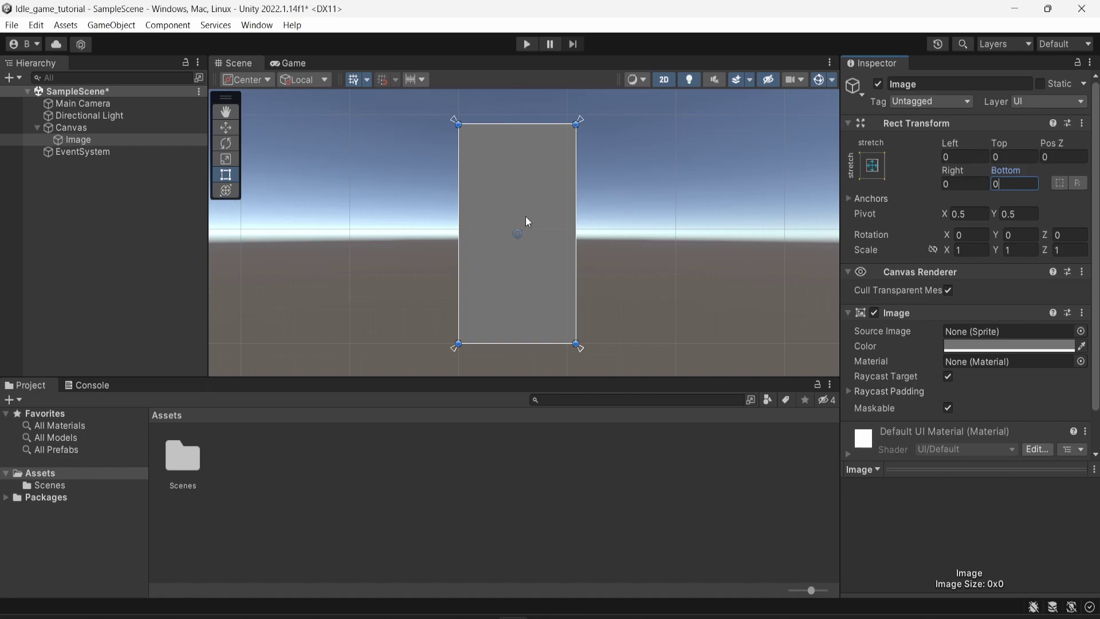
pyautogui.click(289, 63)
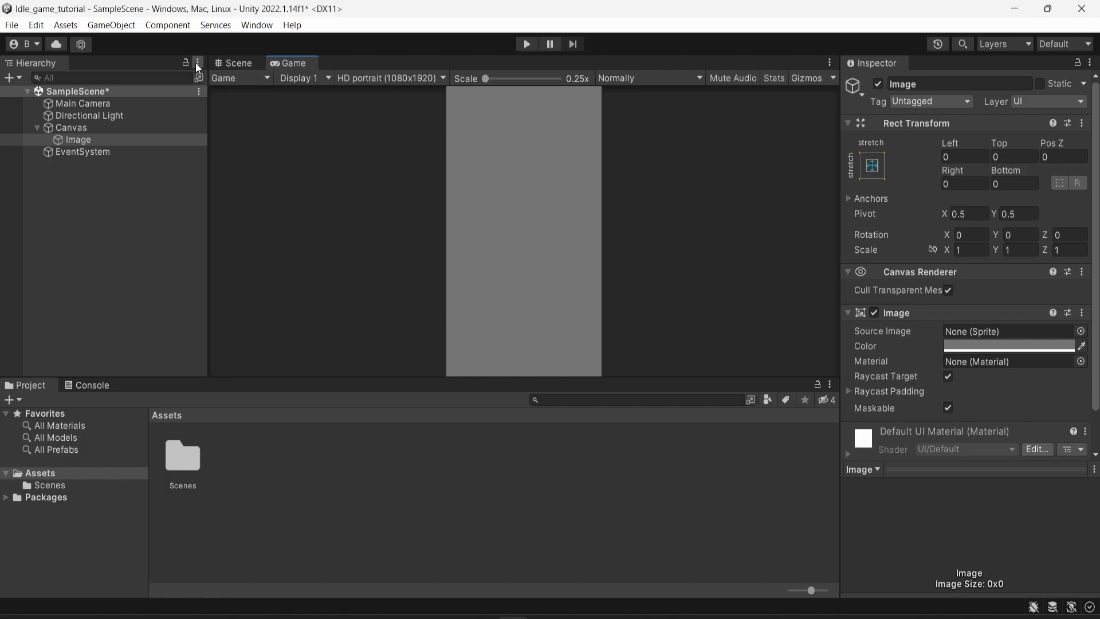
pyautogui.click(232, 63)
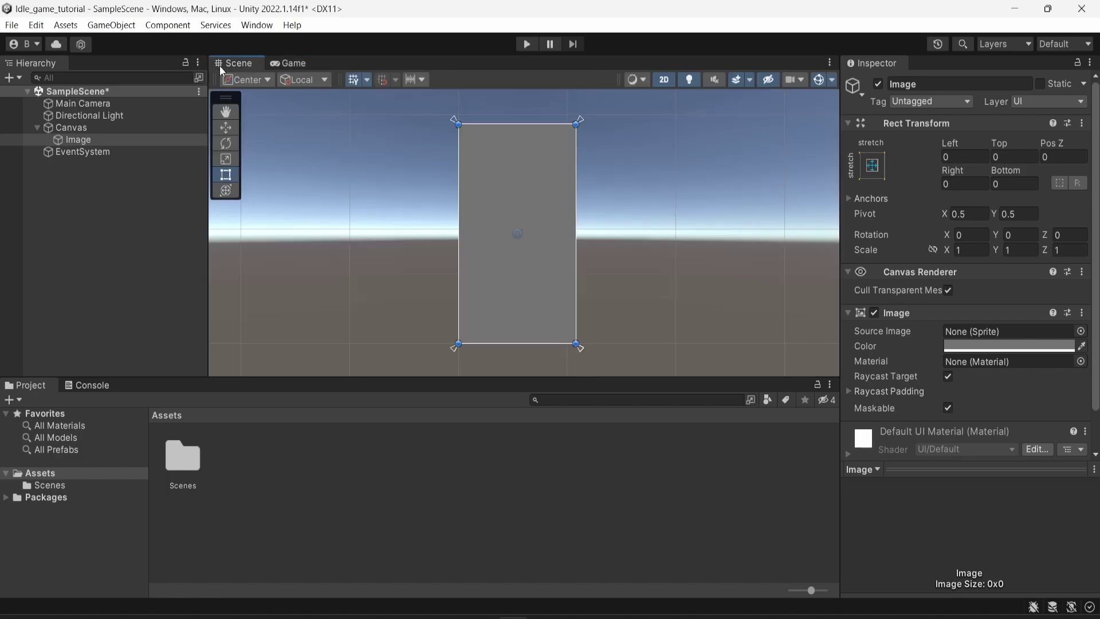
# Step: Add a Text - TextMeshPro object under the Canvas and import TMP Essentials
pyautogui.rightClick(59, 129)
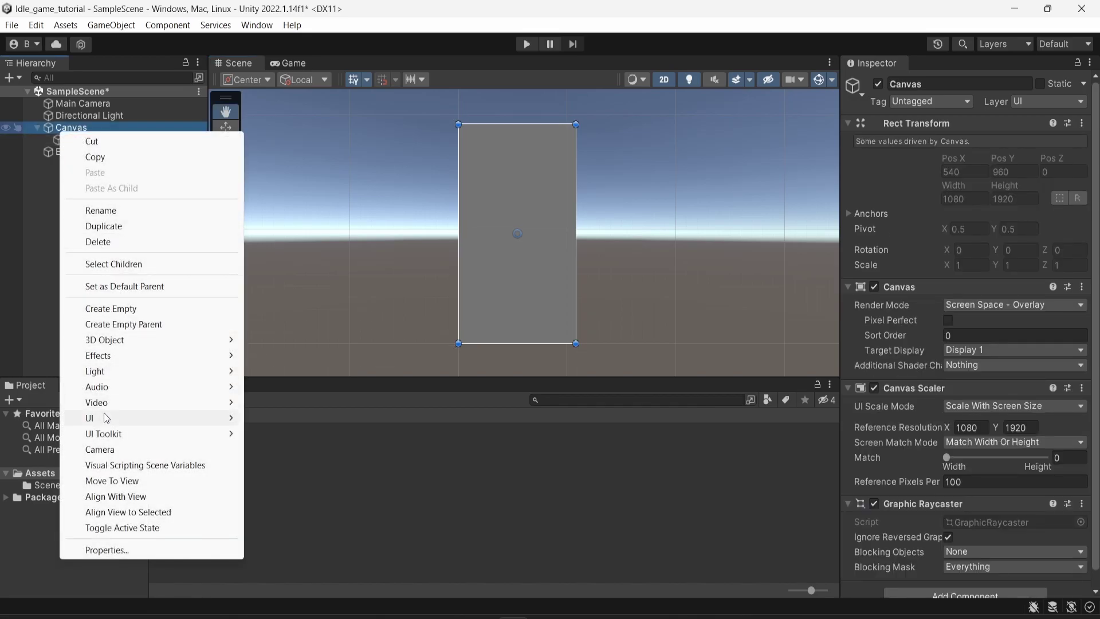
pyautogui.moveTo(104, 414)
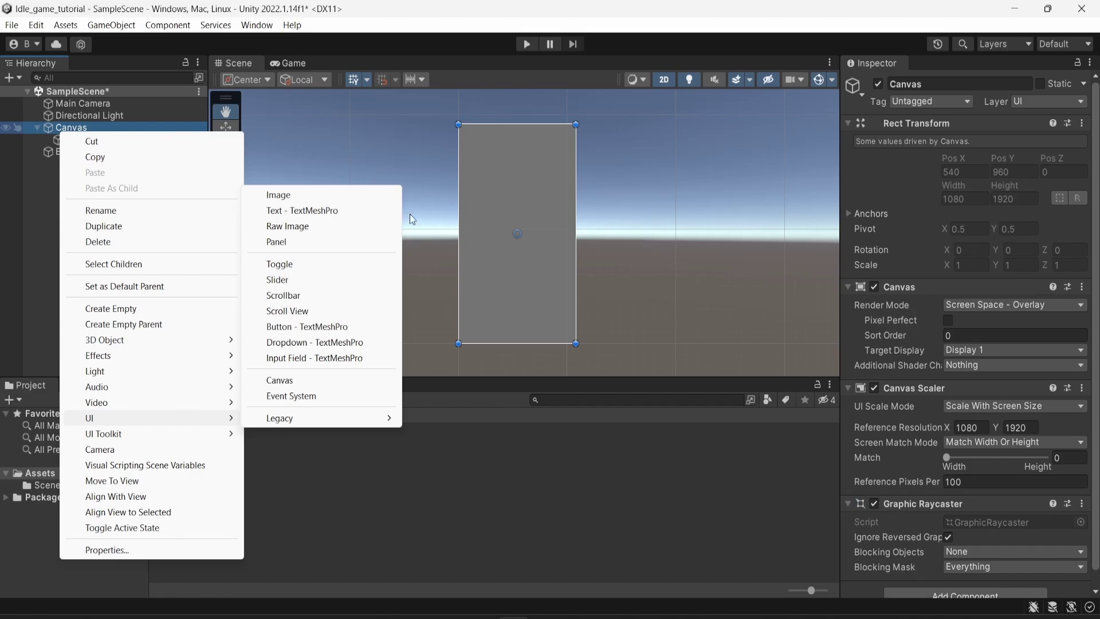
pyautogui.click(309, 212)
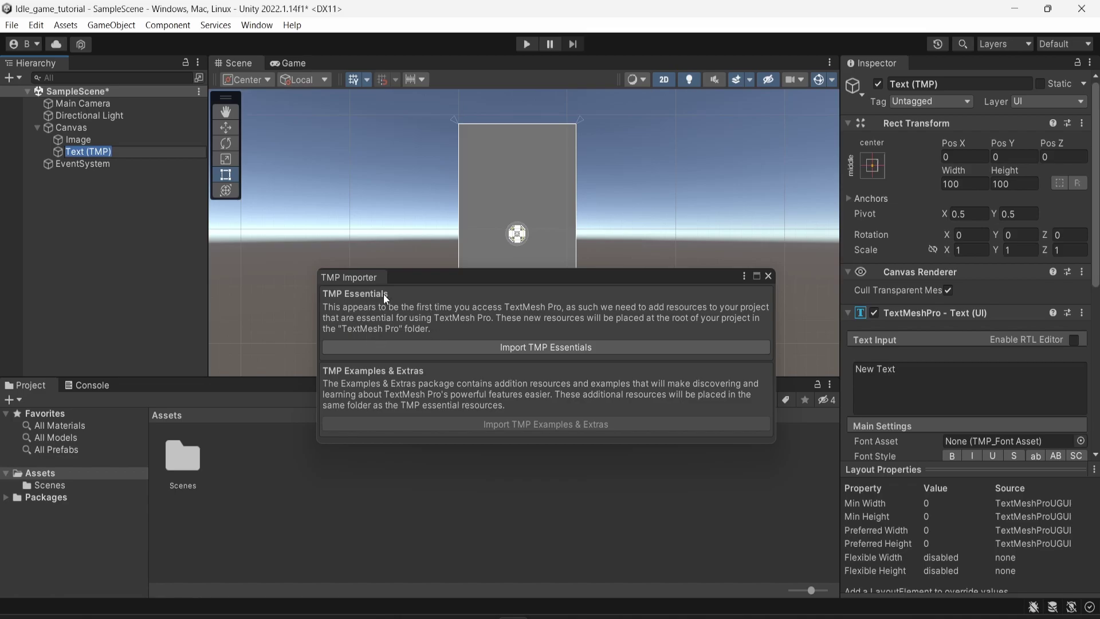
pyautogui.click(526, 345)
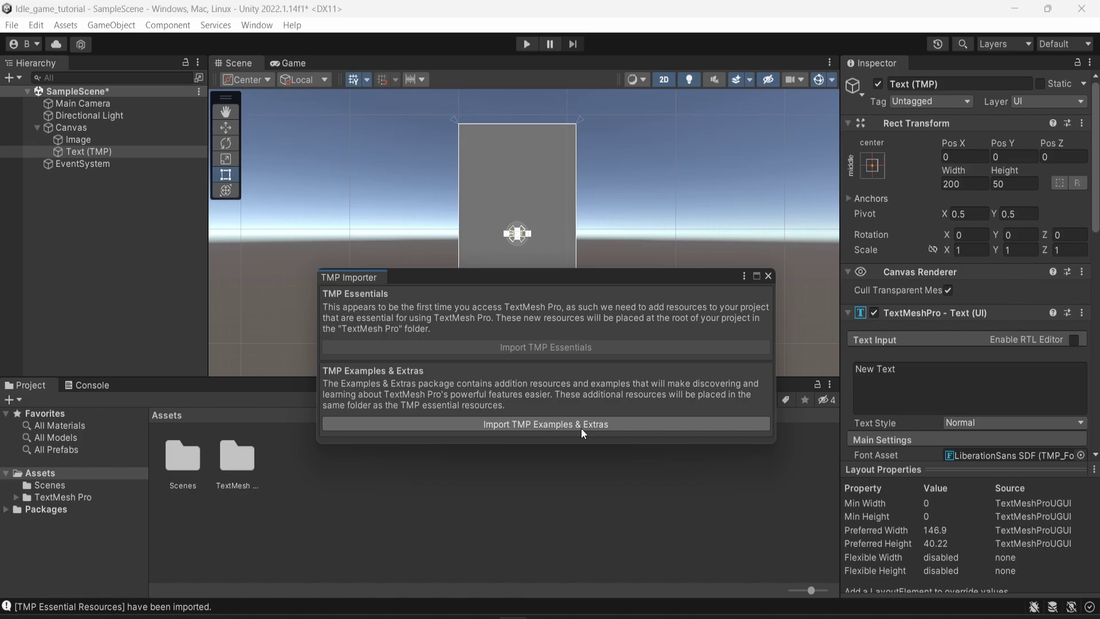
pyautogui.click(768, 276)
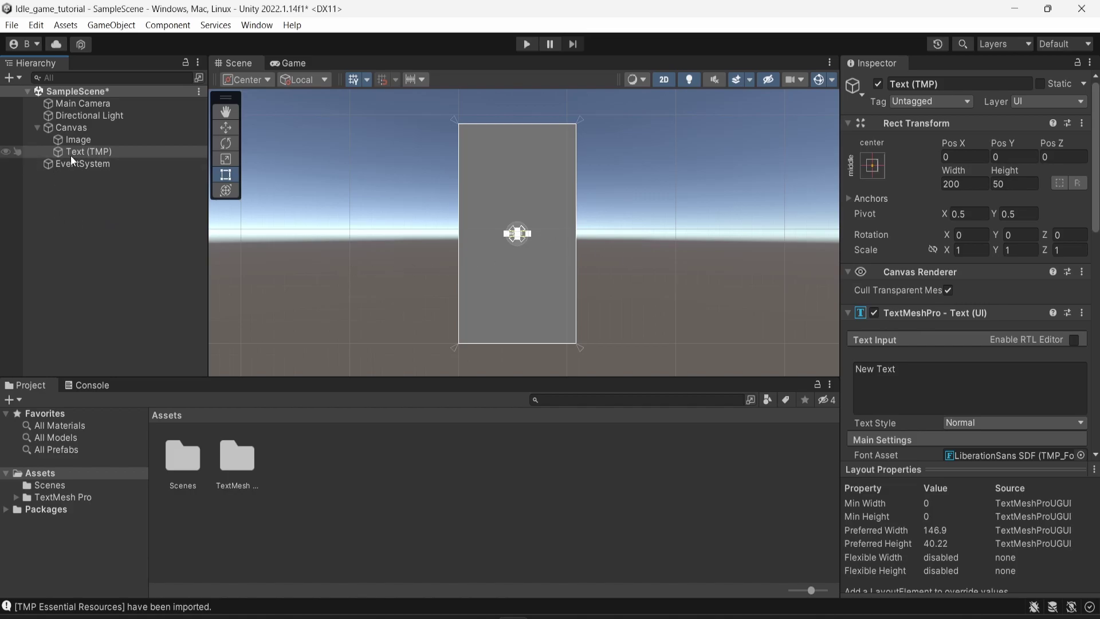
# Step: Rename the text object to 'Money text' and set its font size to 90
pyautogui.click(959, 84)
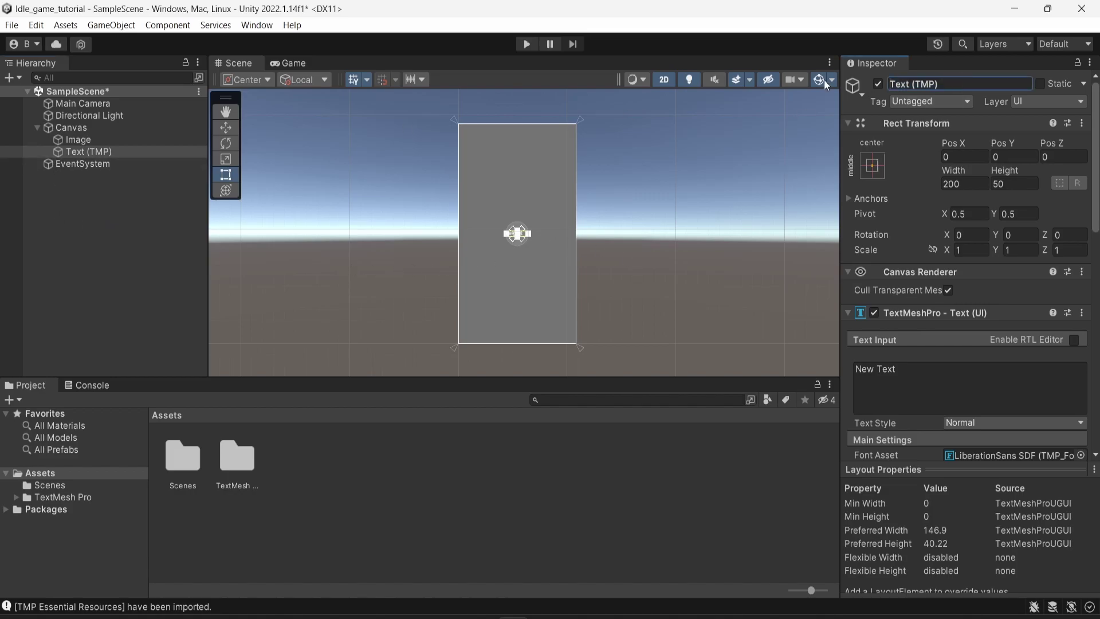
pyautogui.write('Money text')
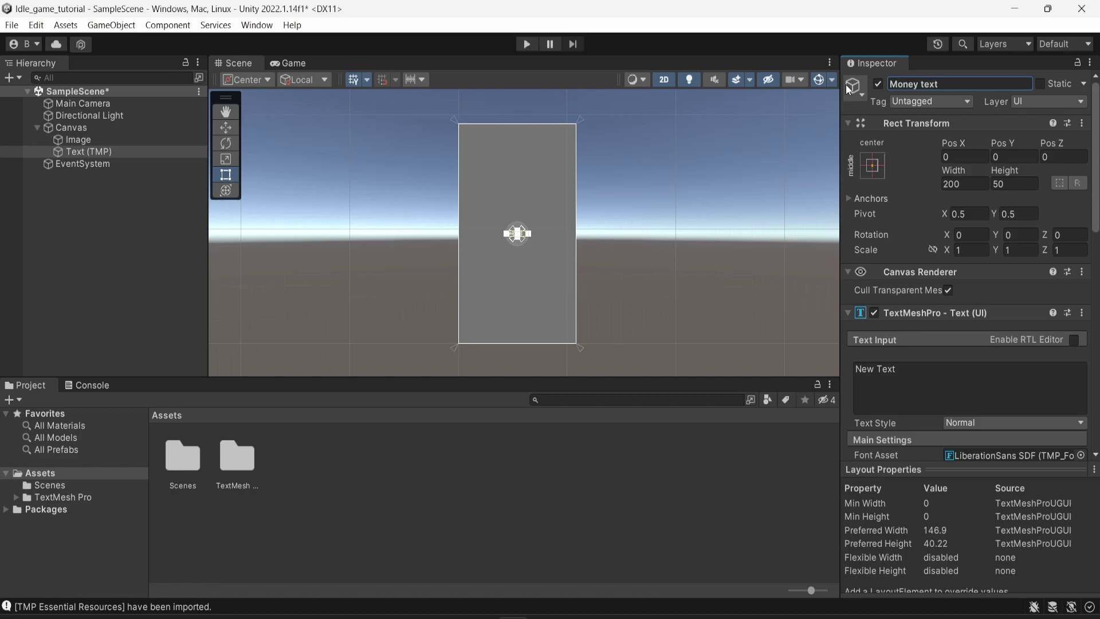
pyautogui.press('Return')
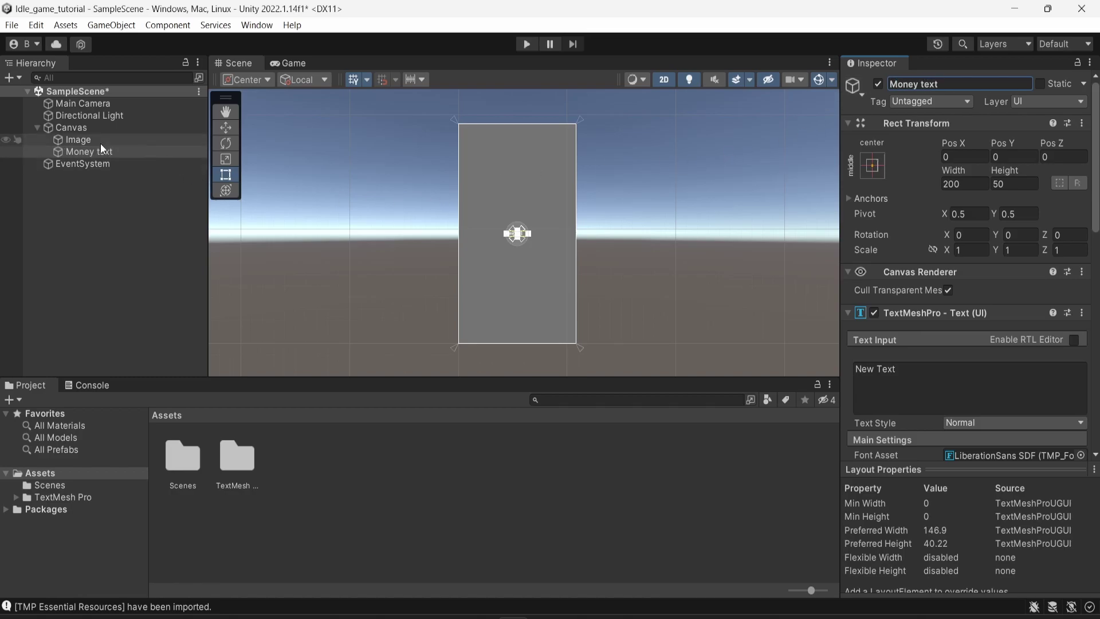
pyautogui.scroll(-5, 905, 343)
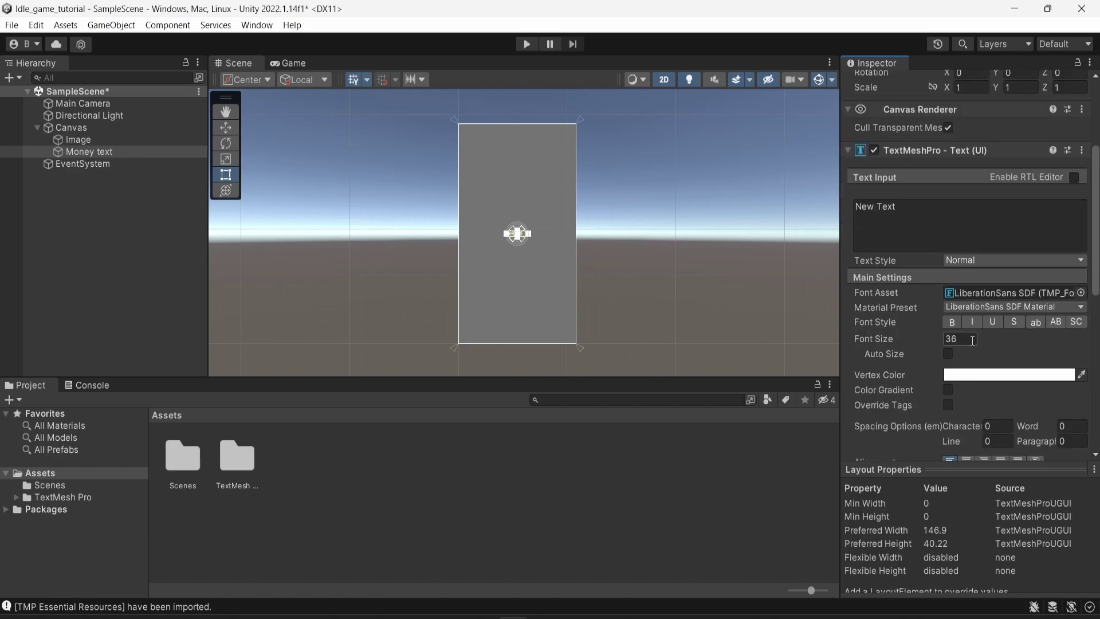
pyautogui.click(897, 338)
pyautogui.write('90')
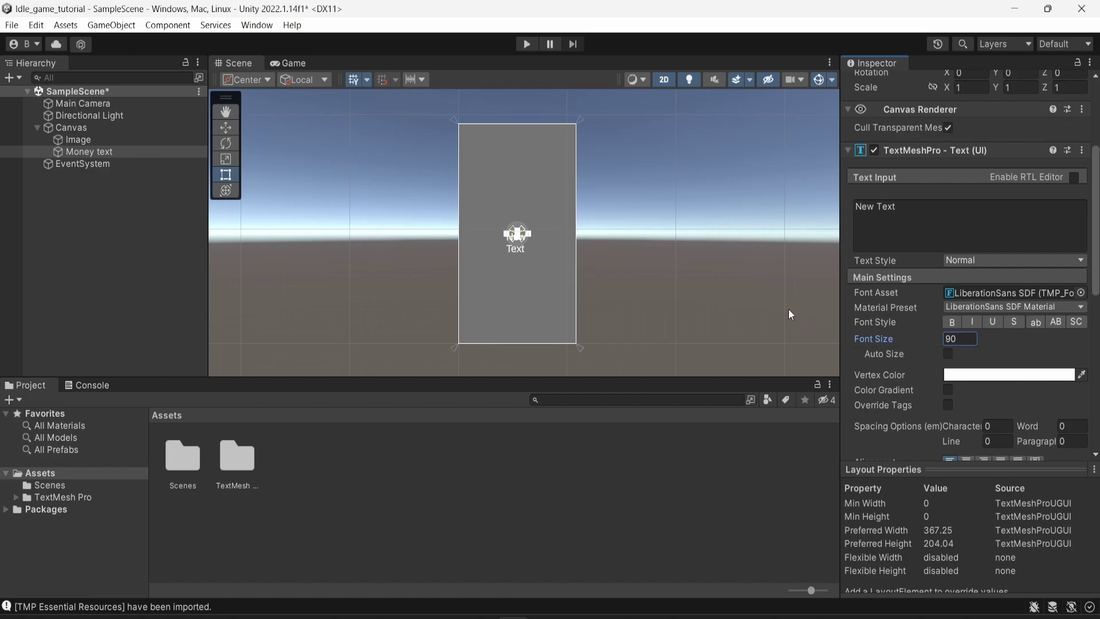
# Step: Set the text box Width and Height to 400
pyautogui.scroll(5, 884, 181)
pyautogui.click(978, 184)
pyautogui.write('400')
pyautogui.press('Tab')
pyautogui.write('400')
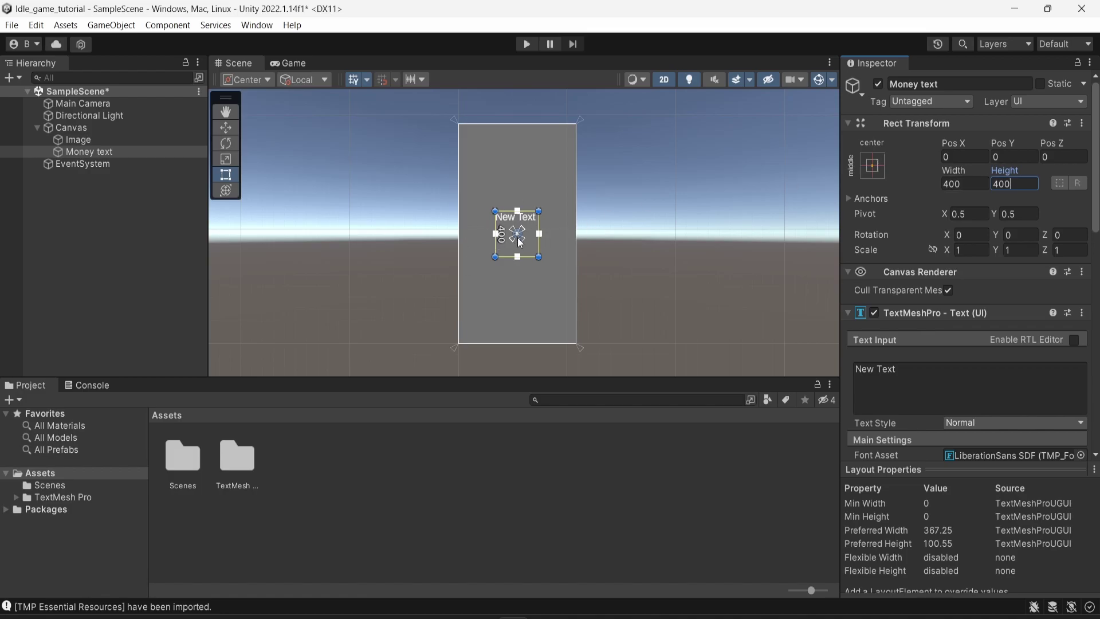
# Step: Anchor Money text to top-center and drag it up near the top edge (Pos Y -248)
pyautogui.click(221, 134)
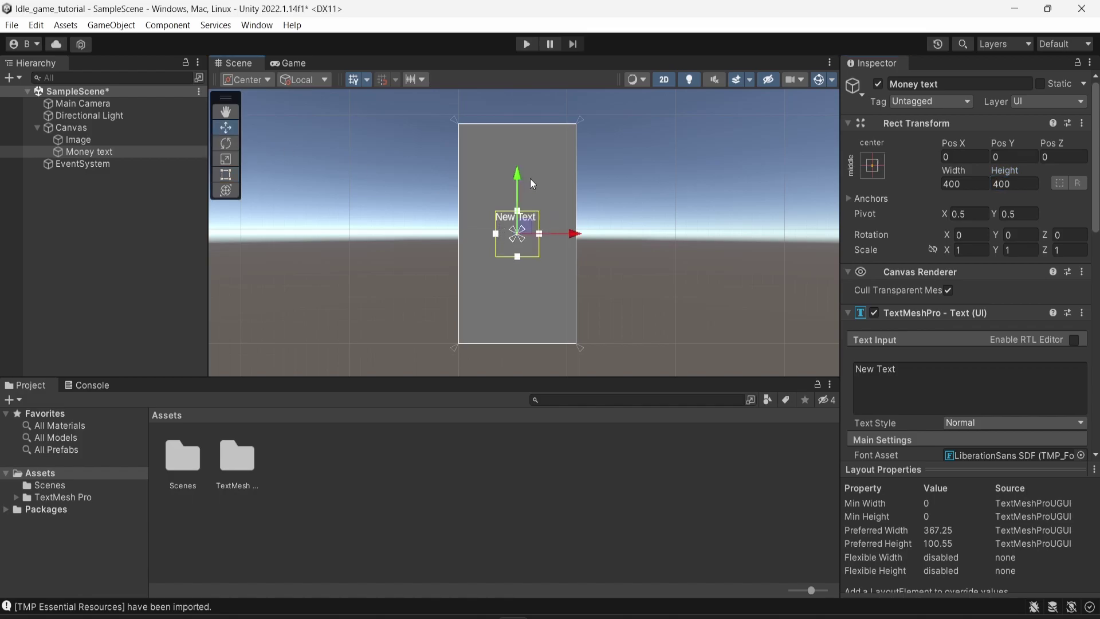
pyautogui.moveTo(516, 180); pyautogui.dragTo(510, 105)
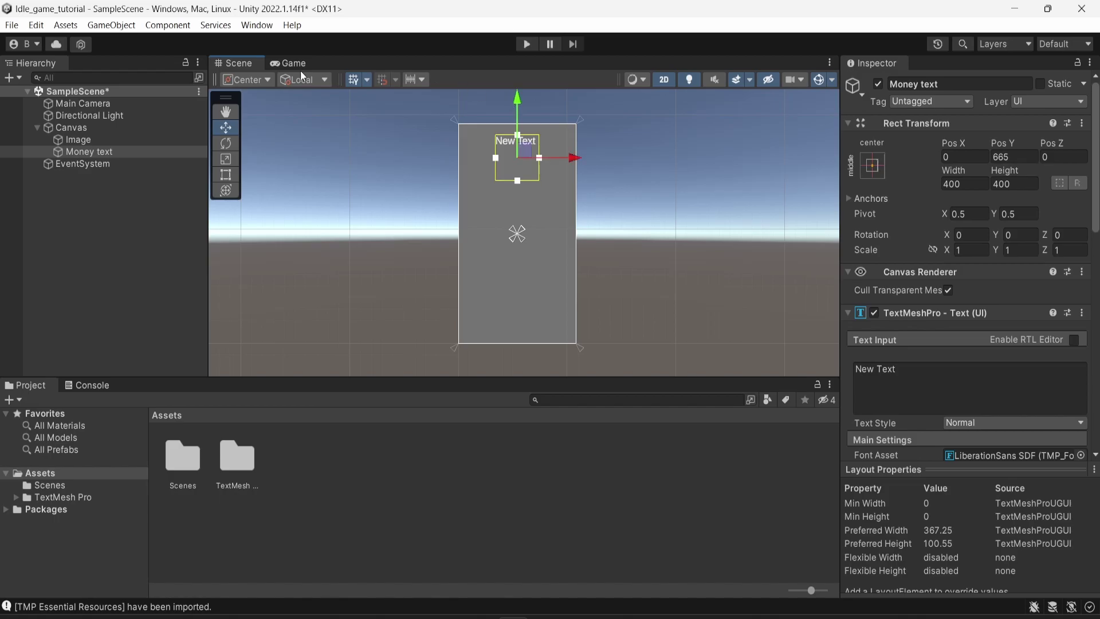
pyautogui.click(876, 169)
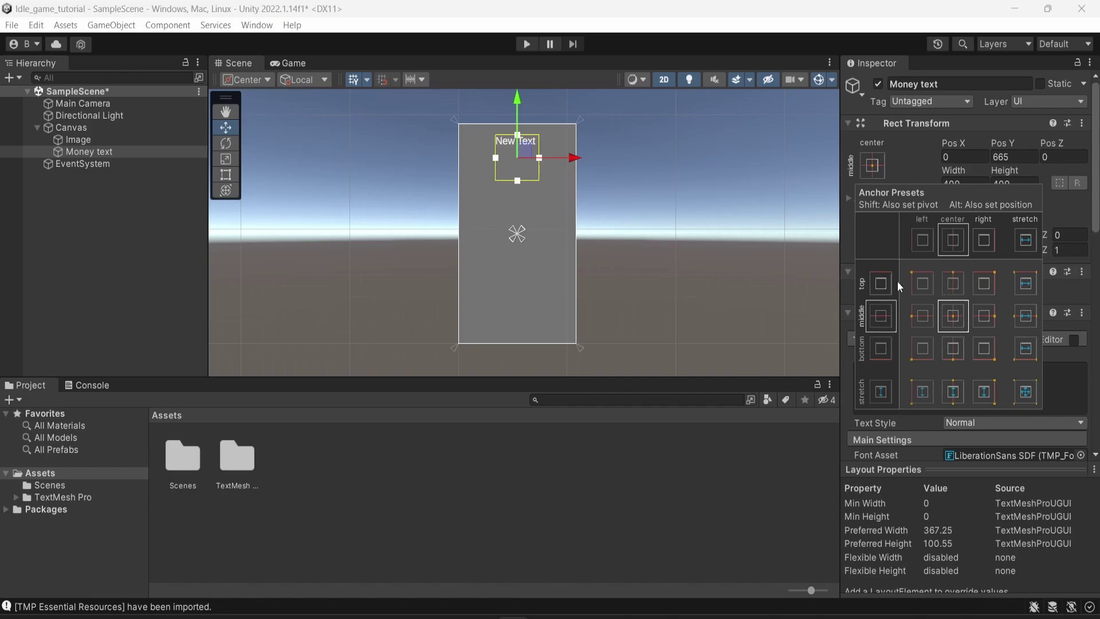
pyautogui.click(959, 293)
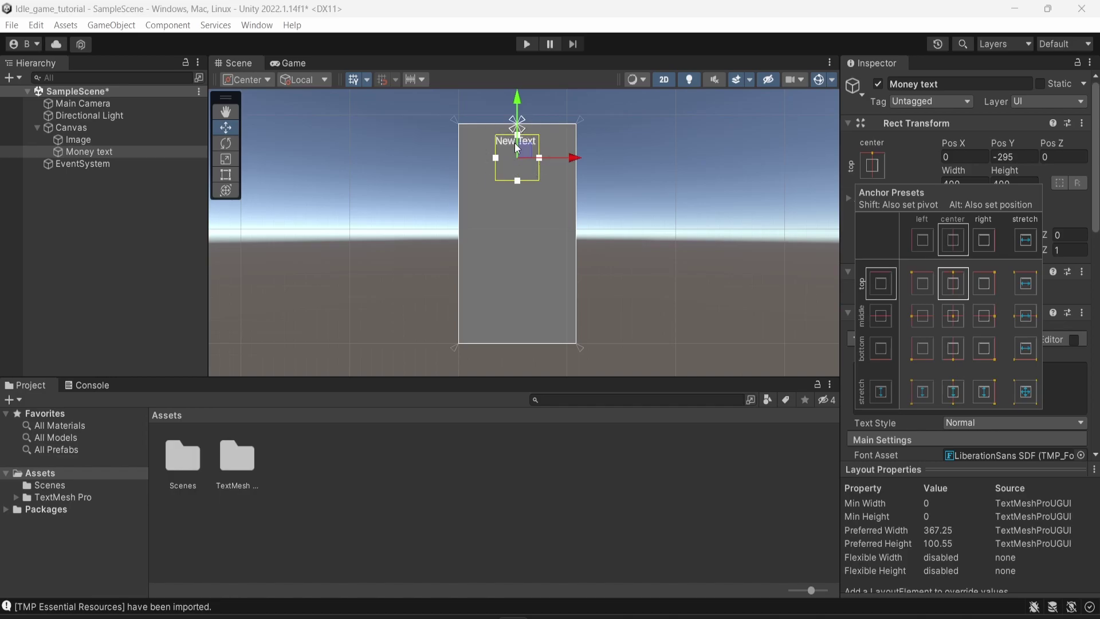
pyautogui.moveTo(517, 117); pyautogui.dragTo(500, 184)
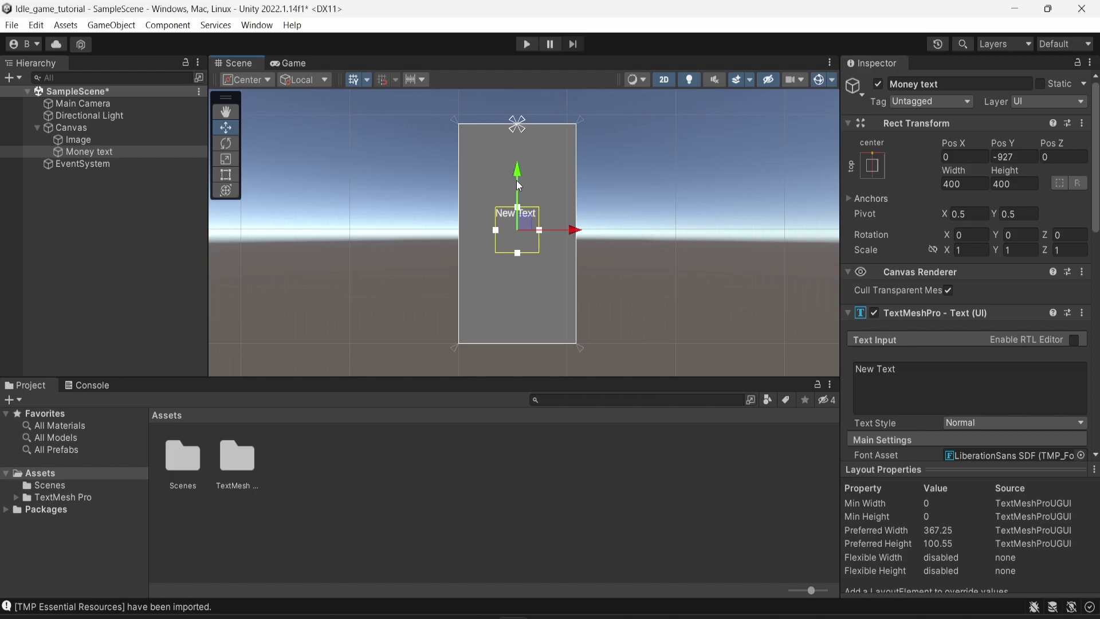
pyautogui.moveTo(516, 180); pyautogui.dragTo(517, 97)
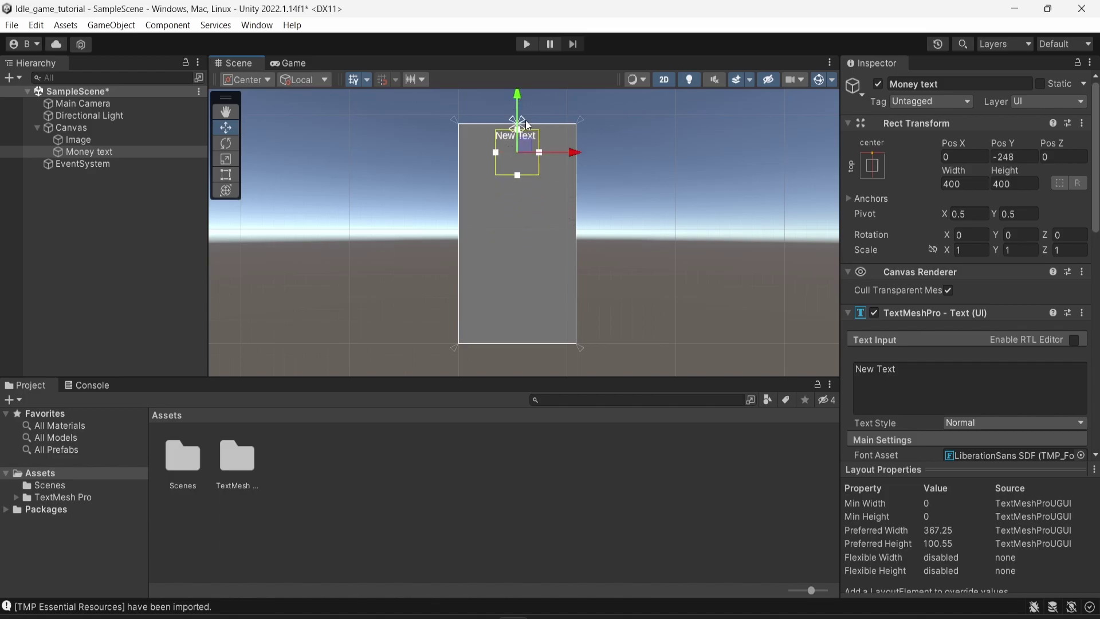
# Step: Replace the 'New Text' content with 'Money: 0' after checking the Game view
pyautogui.press('Tab')
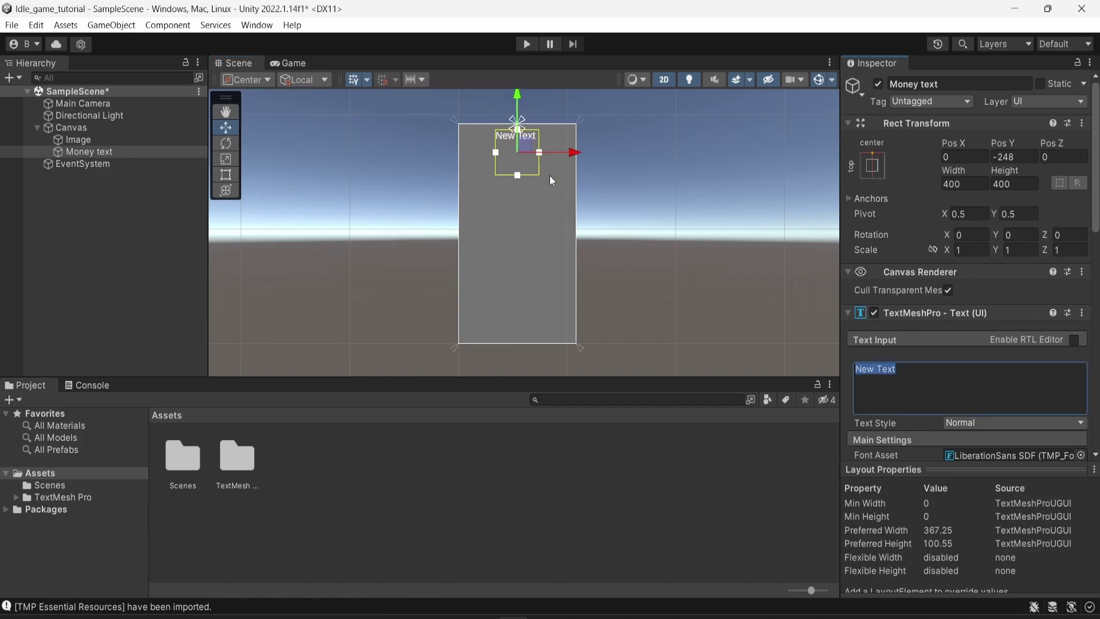
pyautogui.click(289, 64)
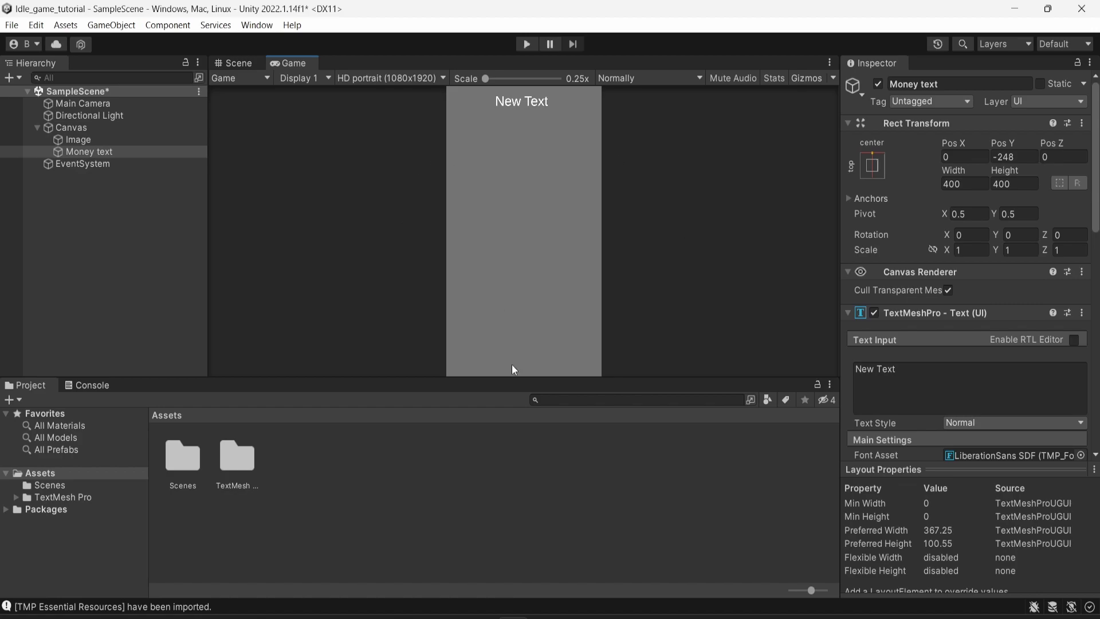
pyautogui.click(227, 63)
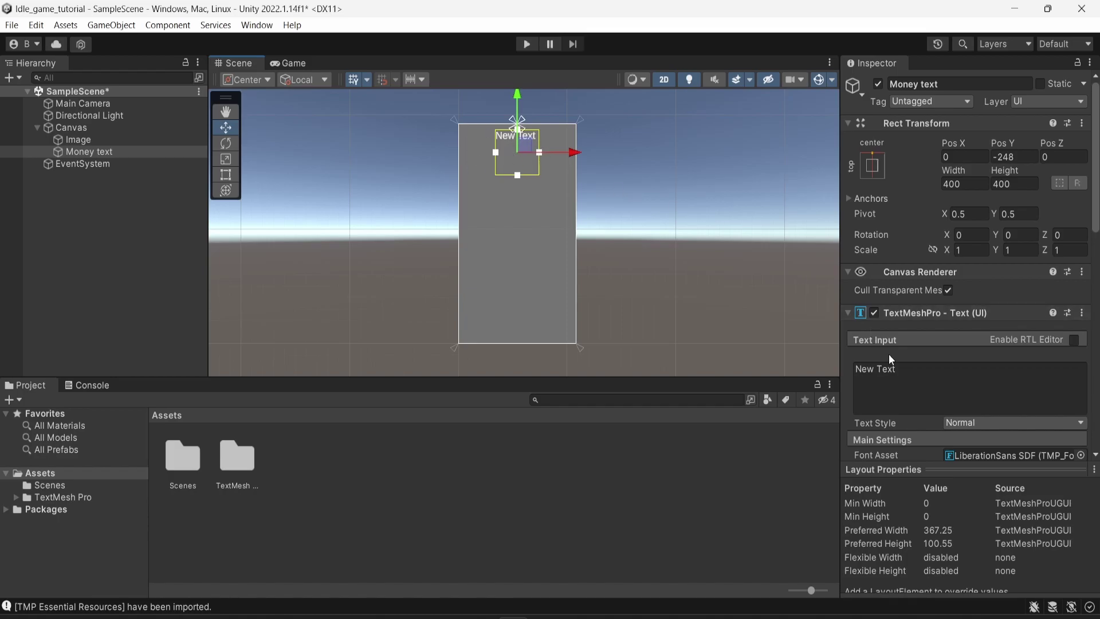
pyautogui.click(920, 369)
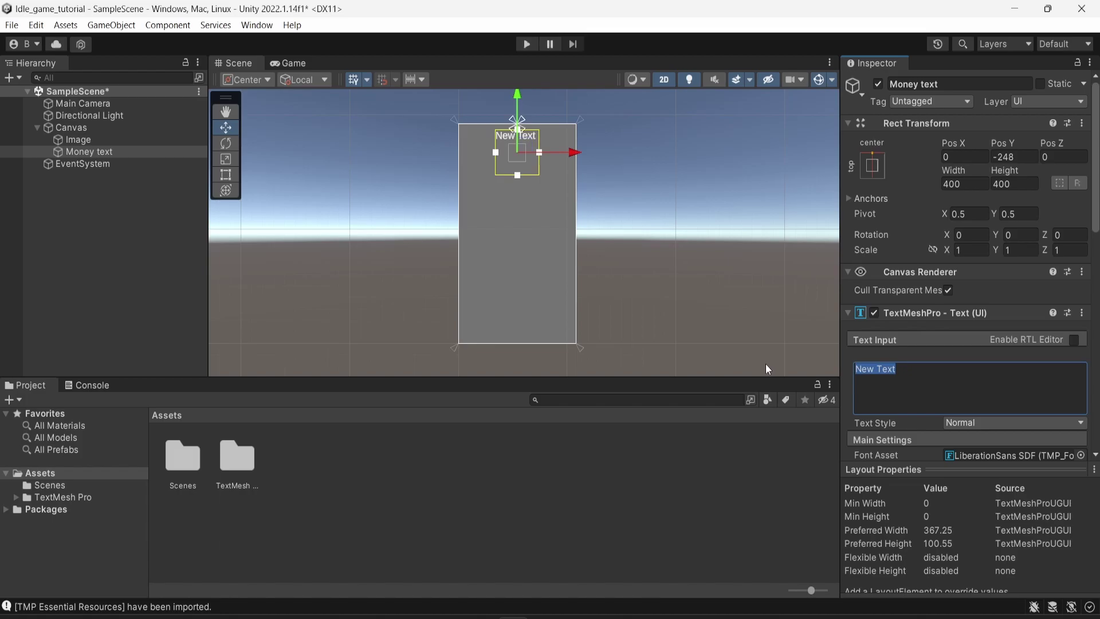
pyautogui.write('Money')
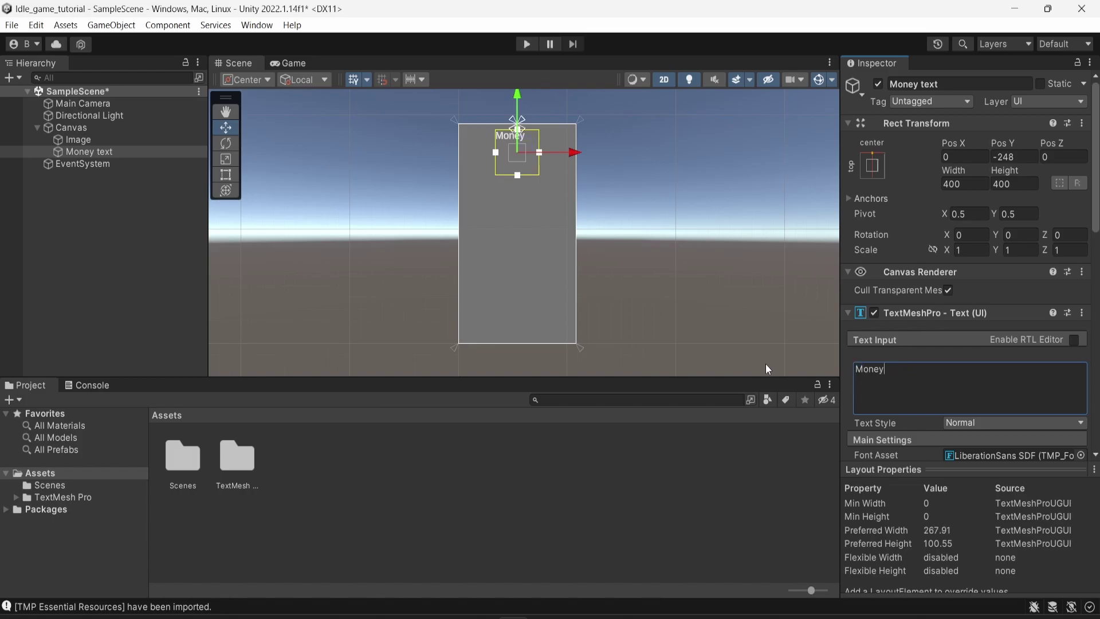
pyautogui.write(': 0')
pyautogui.click(83, 256)
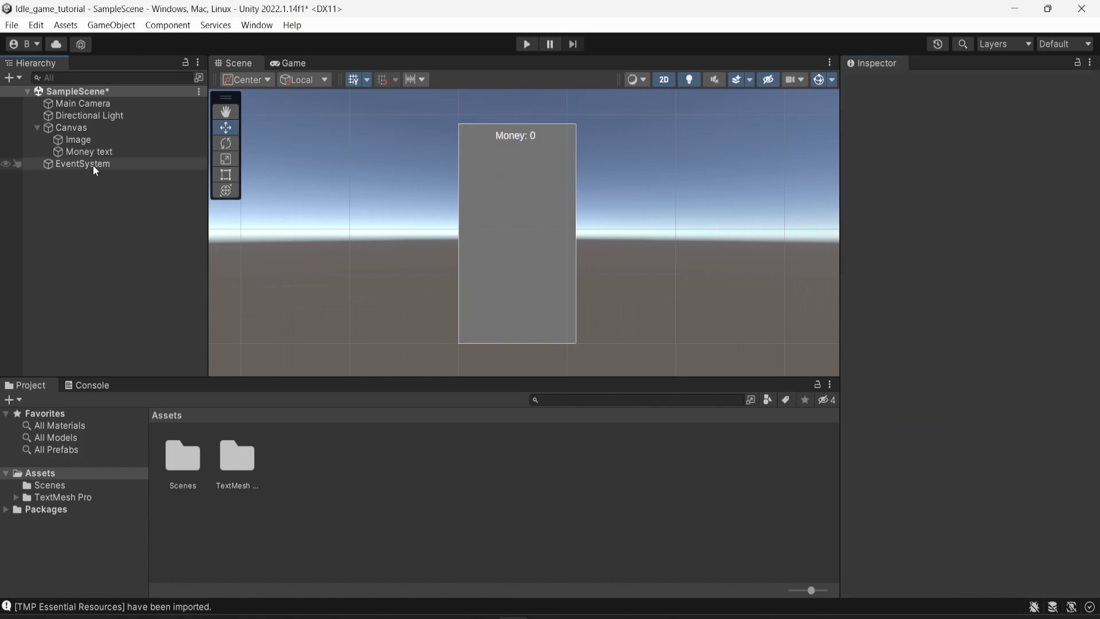
# Step: Add a TextMeshPro Button as a child of the Canvas
pyautogui.rightClick(71, 129)
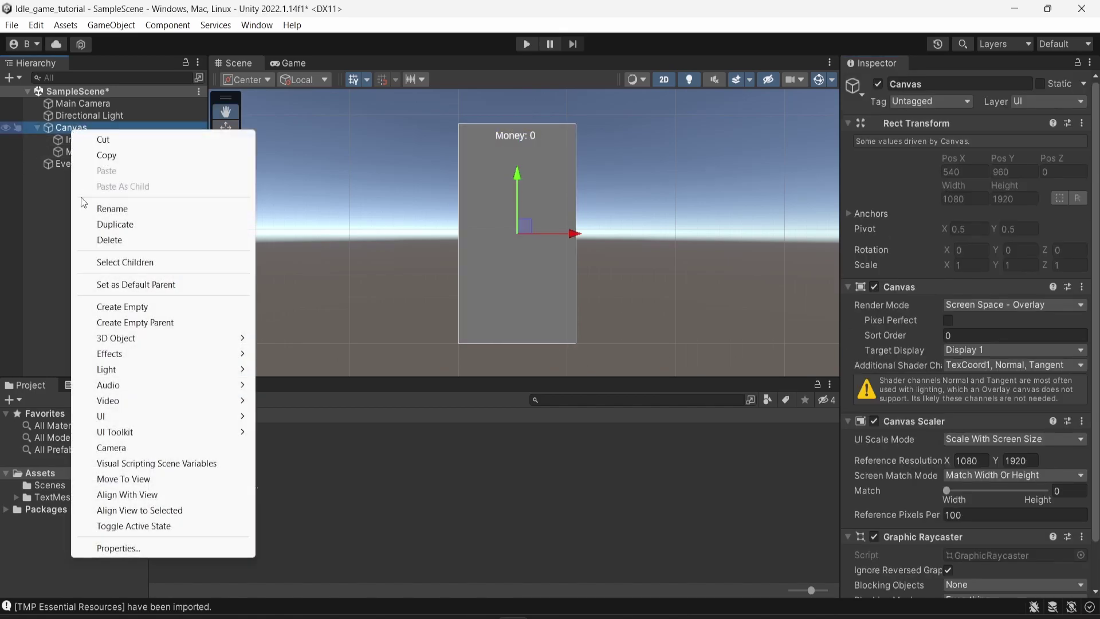
pyautogui.moveTo(116, 419)
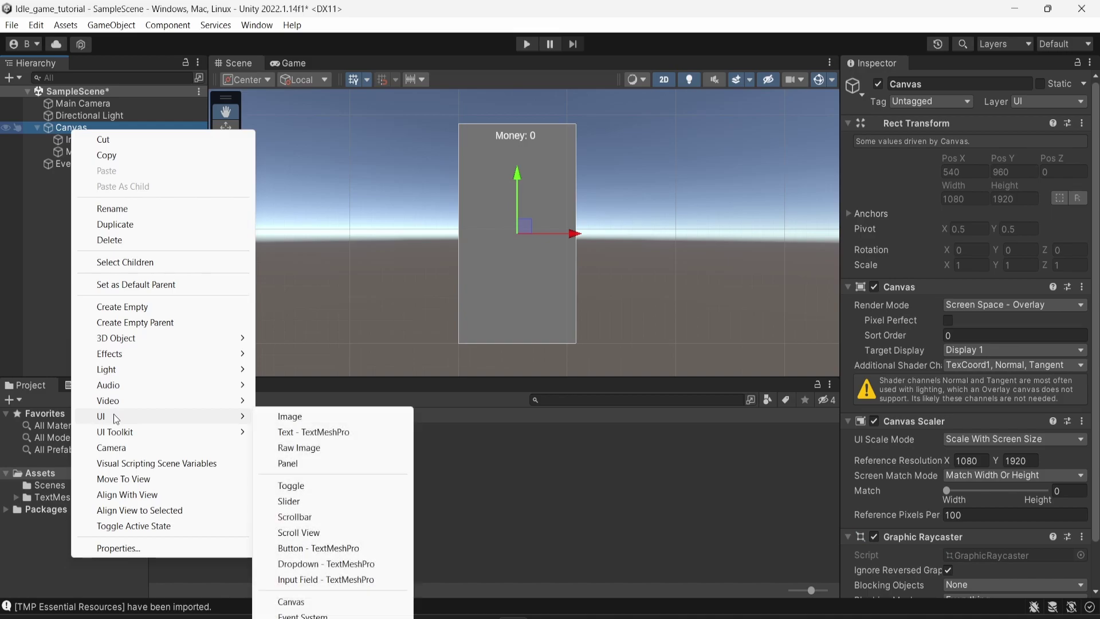
pyautogui.moveTo(182, 418)
pyautogui.click(313, 549)
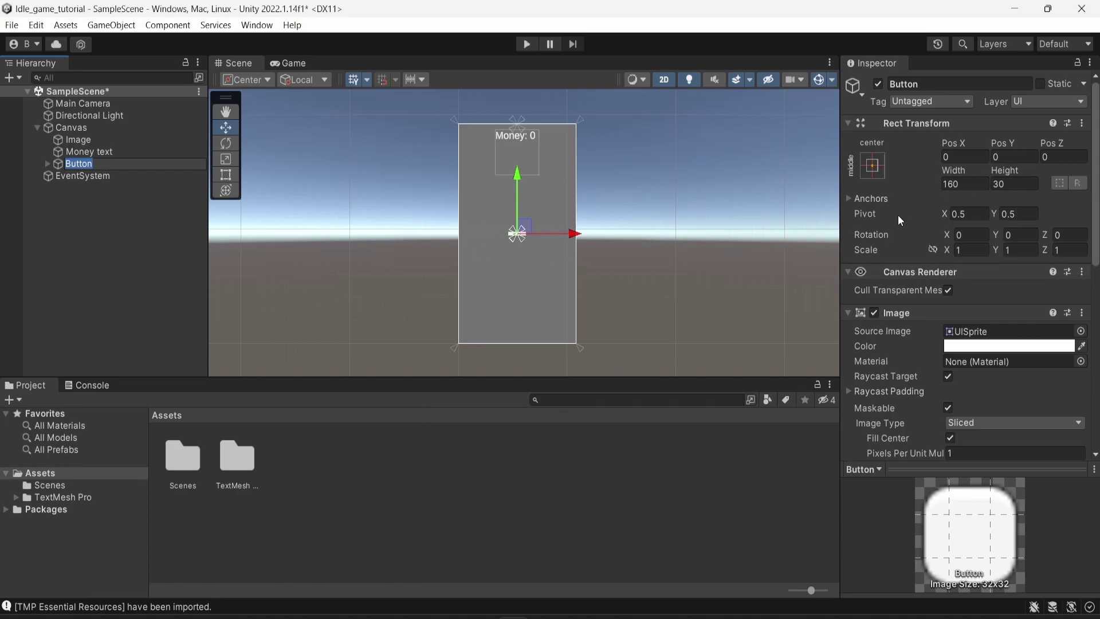
# Step: Set the Button's Rect Transform width and height to 400 × 400
pyautogui.click(958, 184)
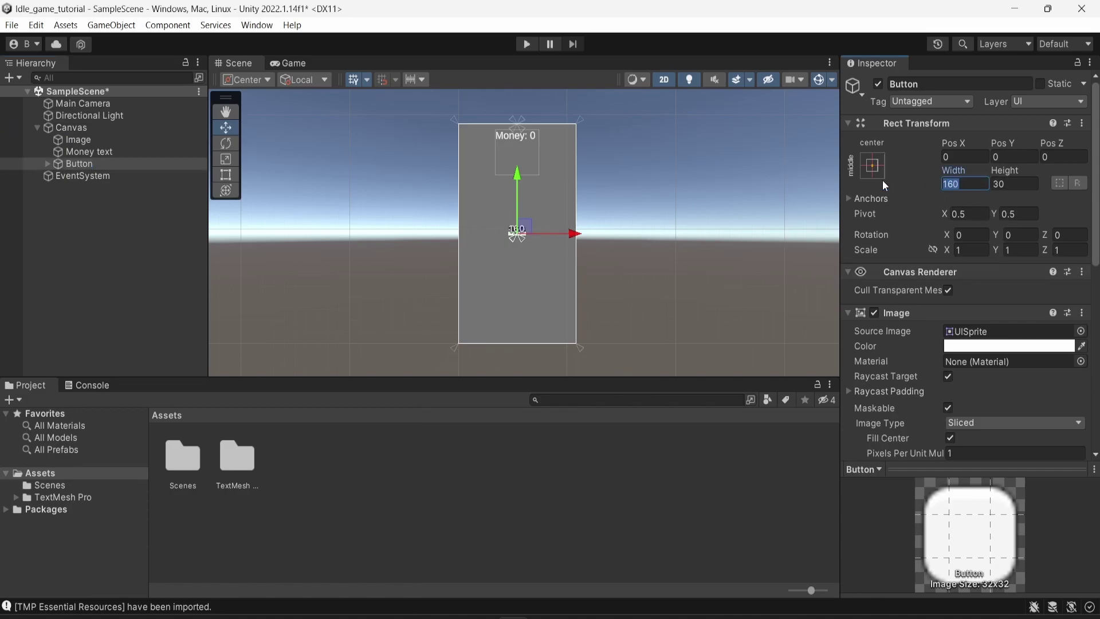
pyautogui.write('400')
pyautogui.press('Tab')
pyautogui.write('400')
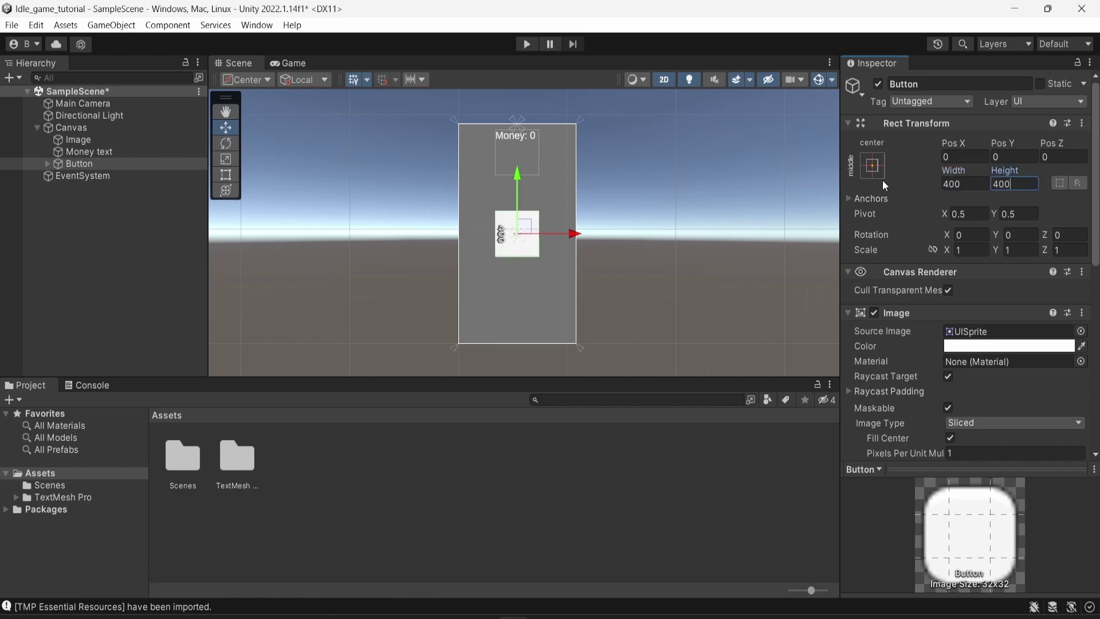
# Step: Select the Button's Text (TMP) label and check its anchor presets without changing them
pyautogui.click(48, 164)
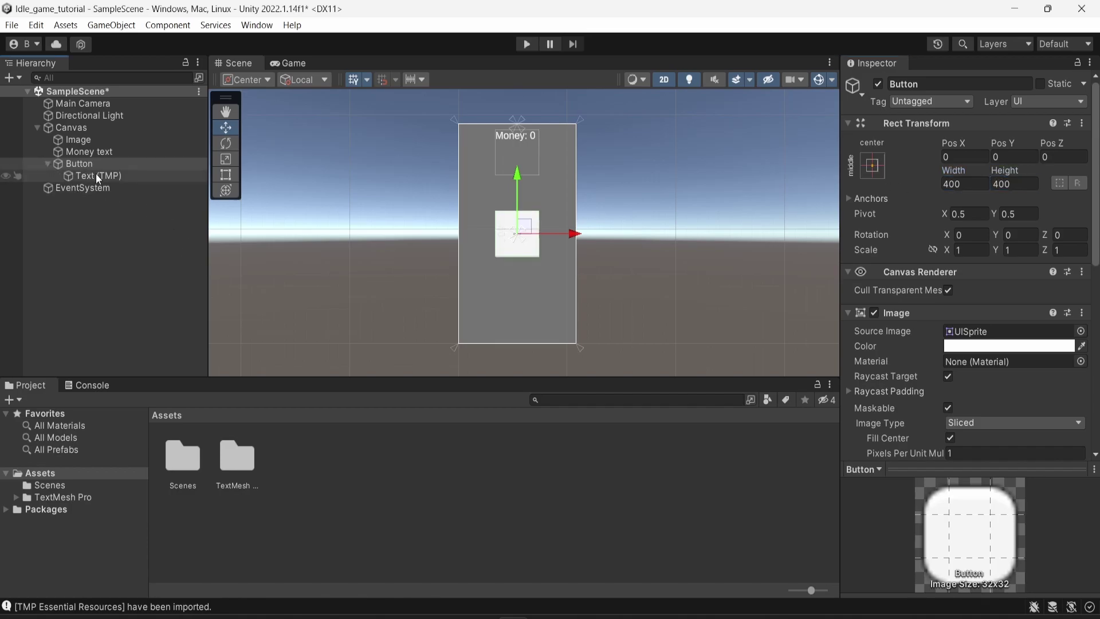
pyautogui.click(95, 174)
pyautogui.scroll(5, 556, 249)
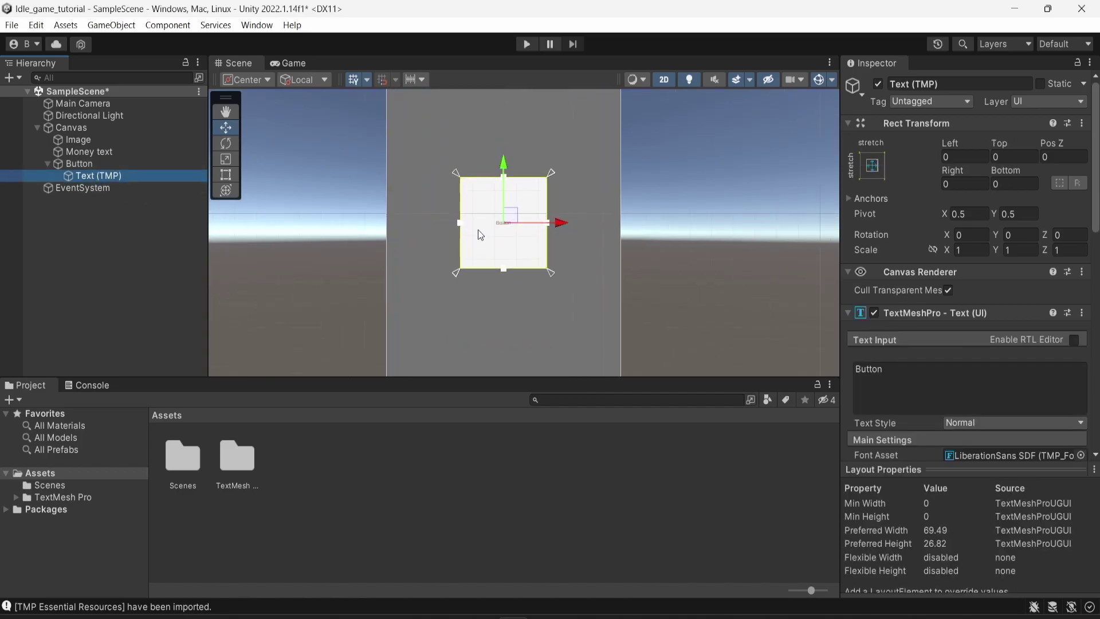
pyautogui.scroll(-4, 508, 234)
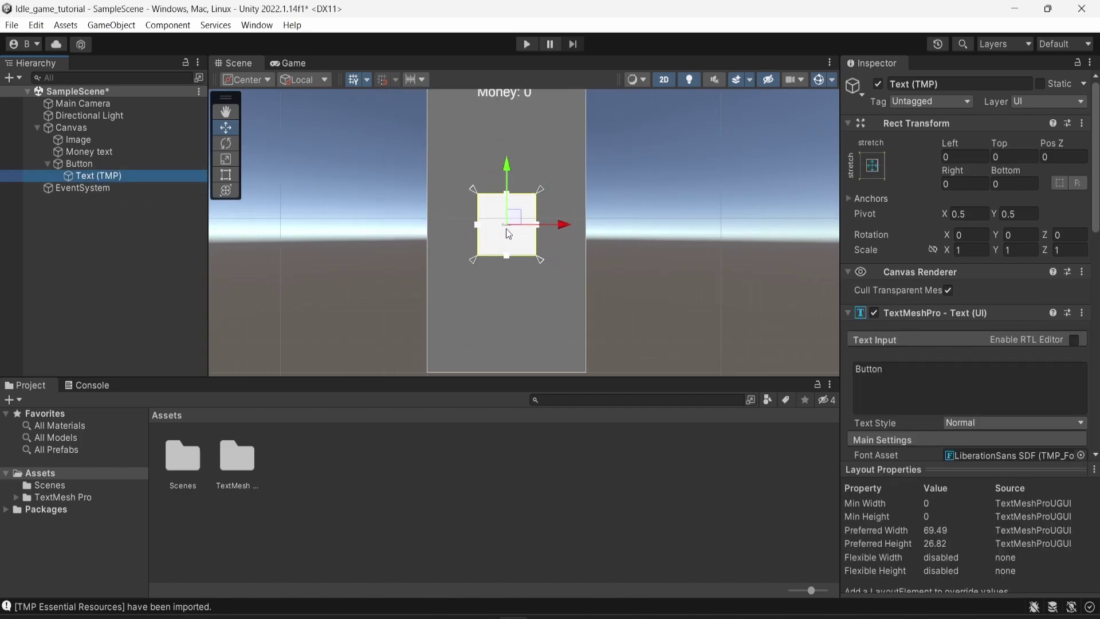
pyautogui.scroll(-3, 957, 390)
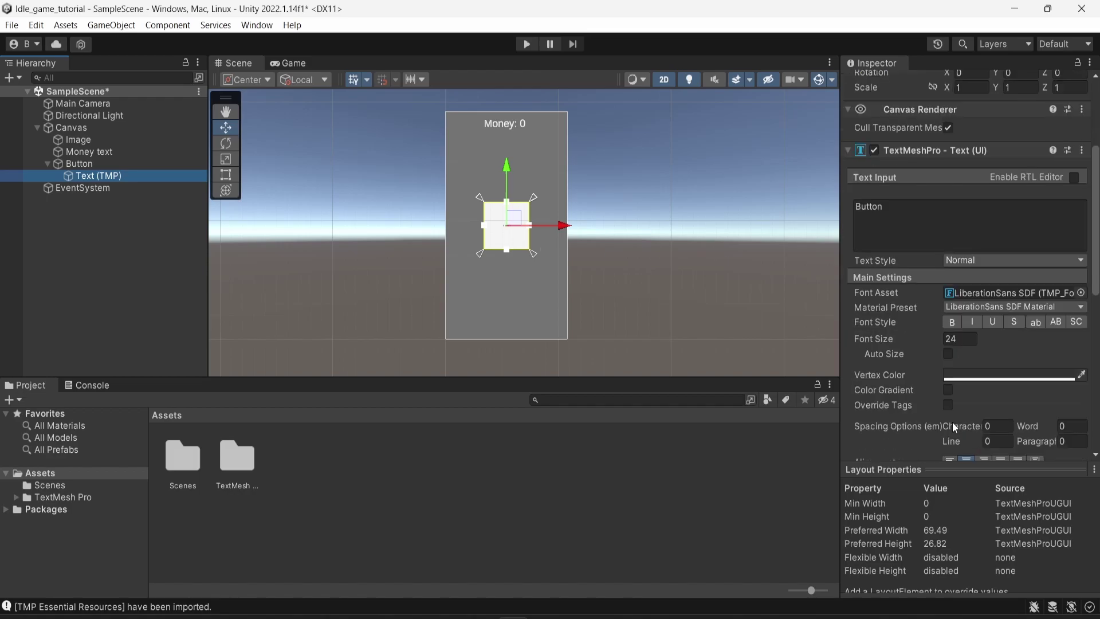
pyautogui.scroll(3, 968, 224)
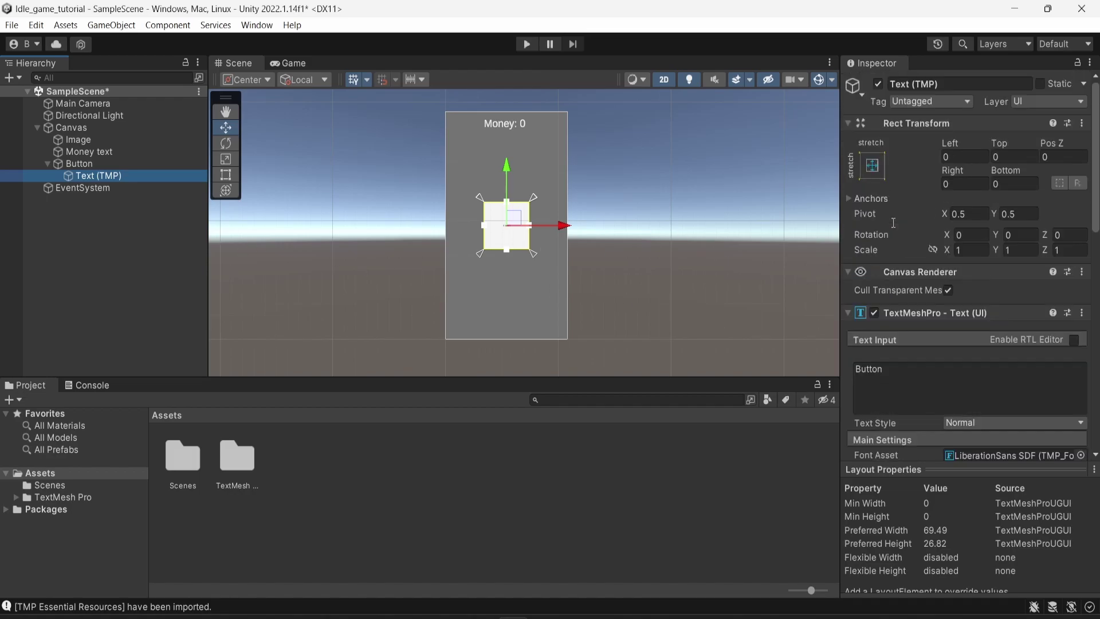
pyautogui.click(872, 166)
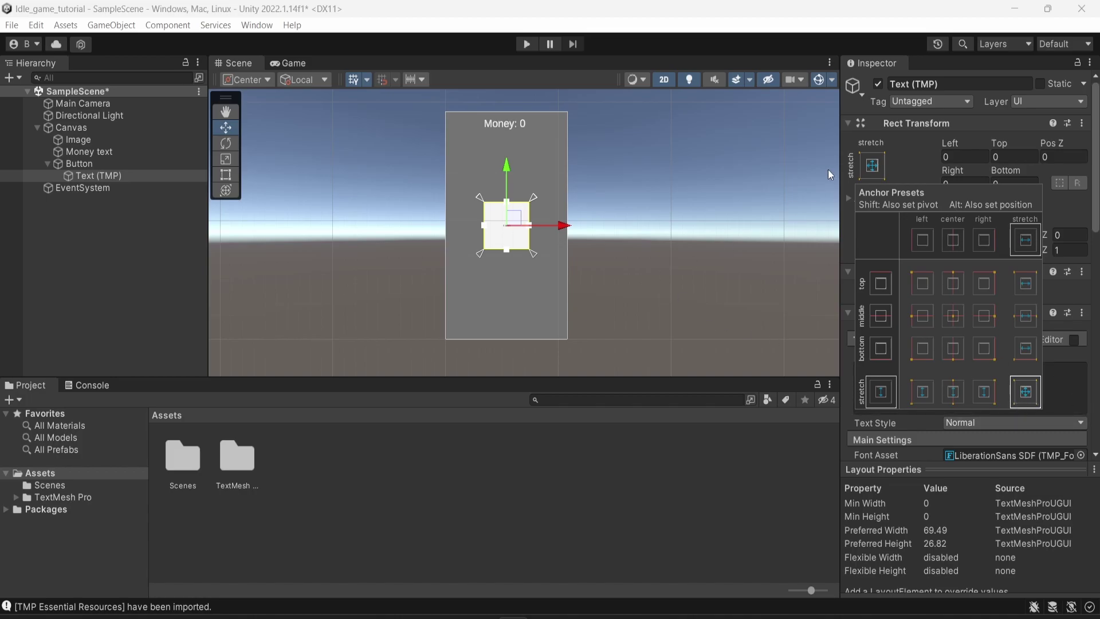
pyautogui.click(911, 155)
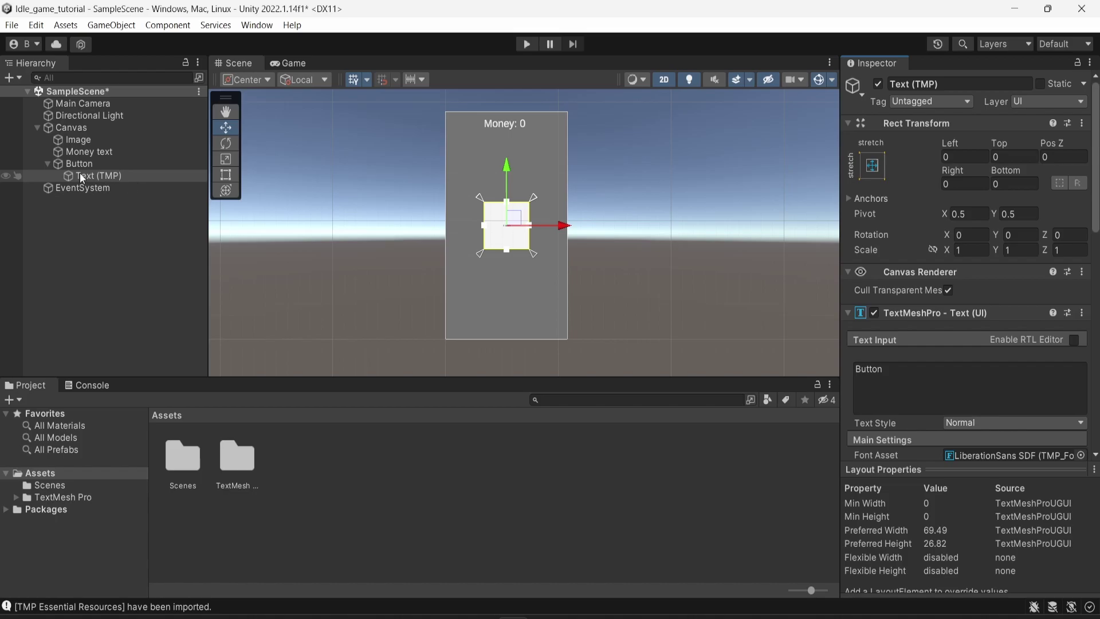
pyautogui.scroll(-5, 896, 321)
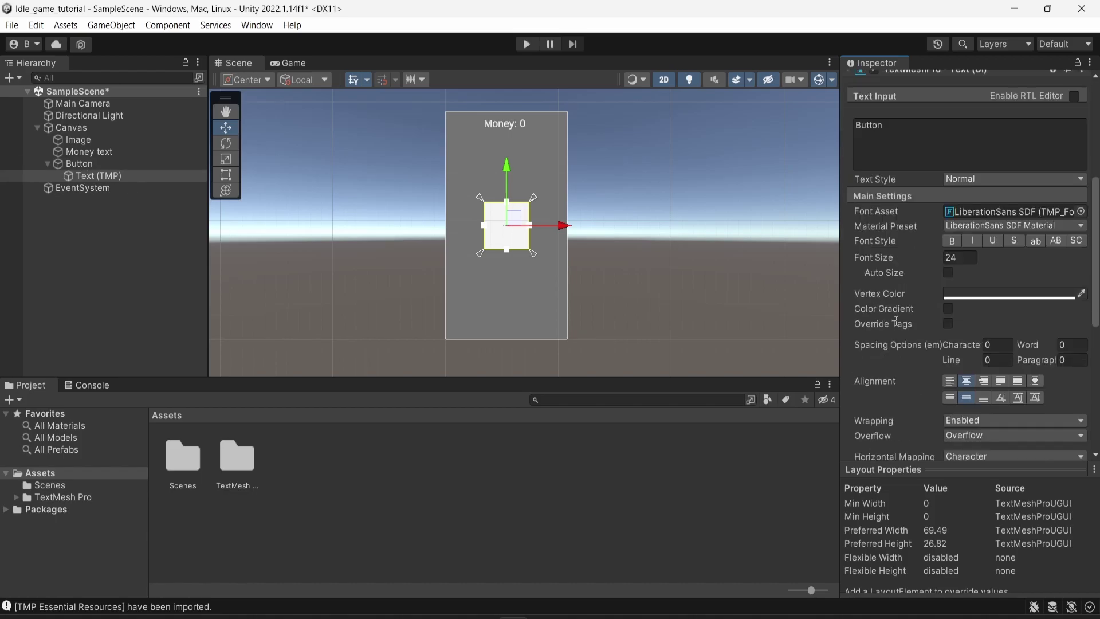
# Step: Toggle the label's Auto Size on and off, then set font size to 200
pyautogui.click(946, 274)
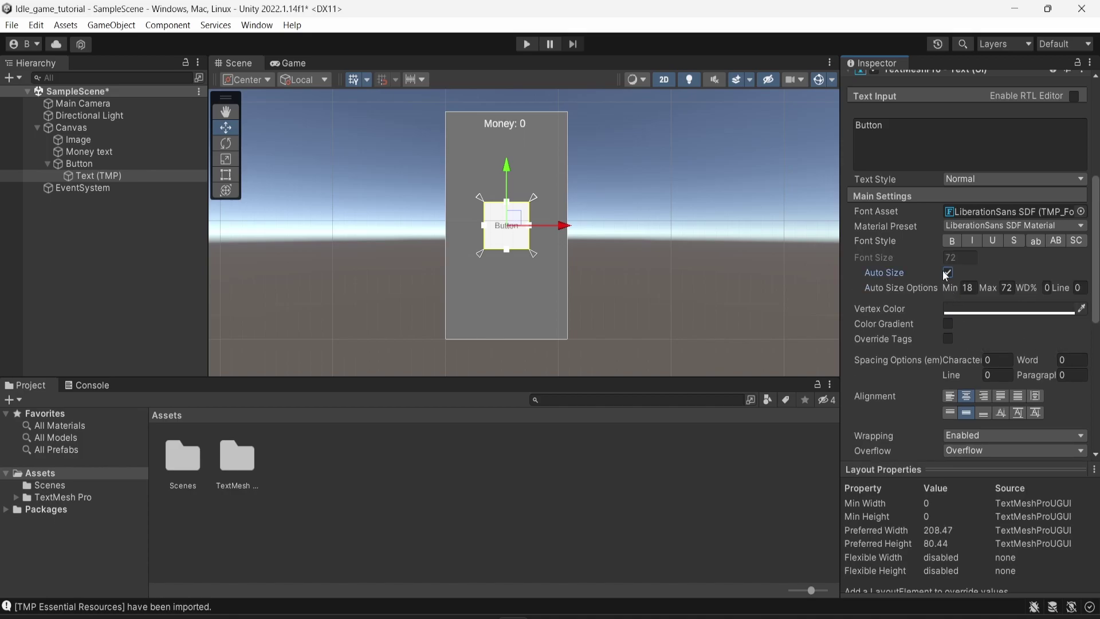
pyautogui.click(948, 273)
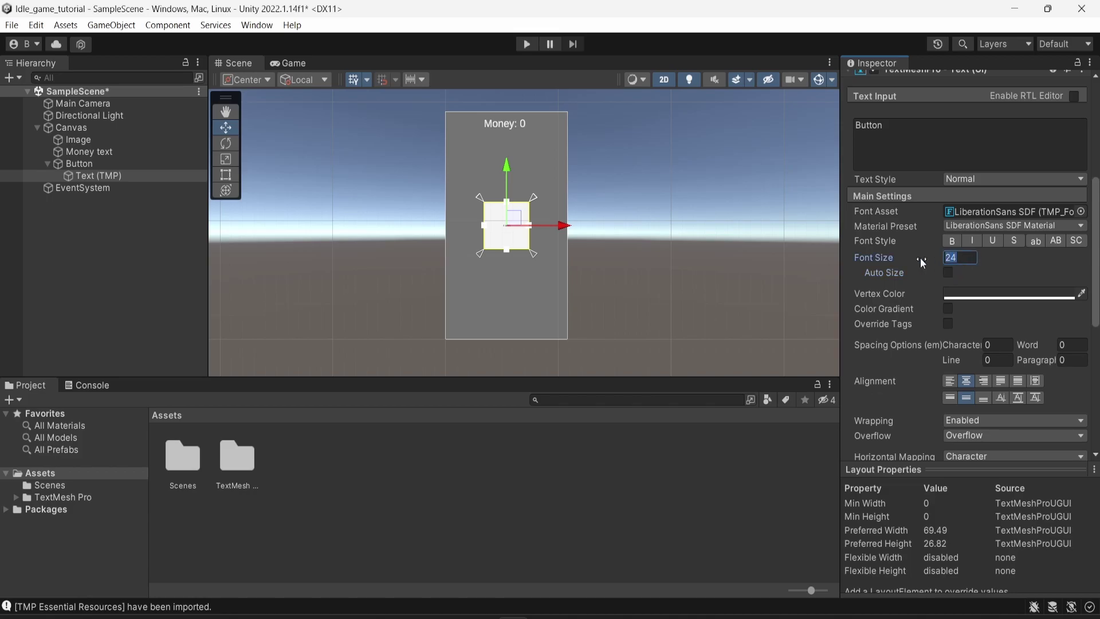
pyautogui.write('200')
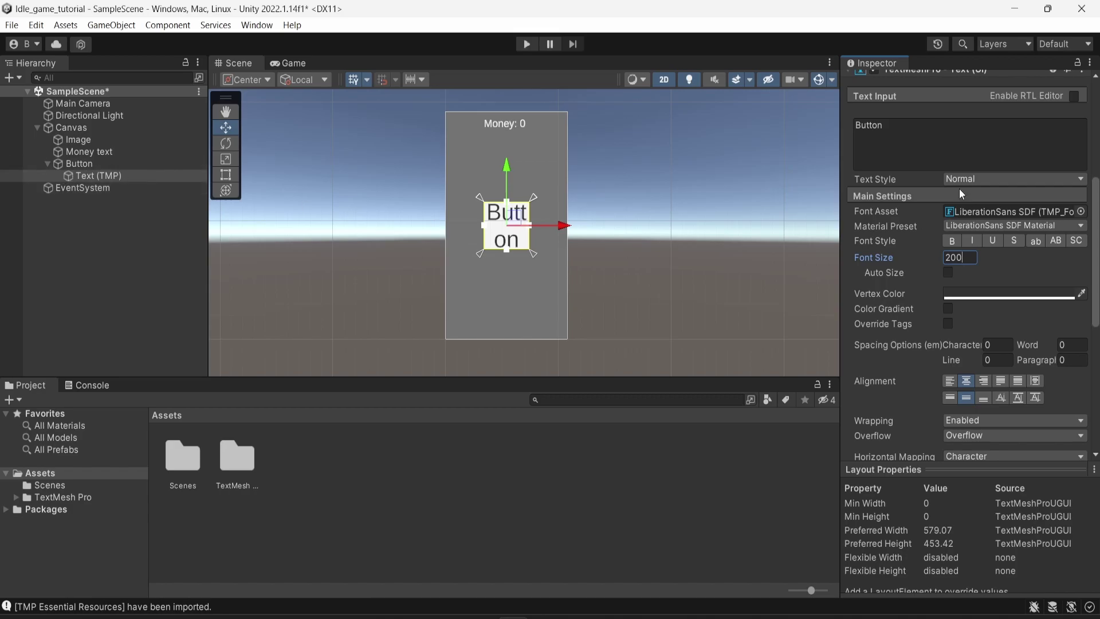
# Step: Reselect the label and lower its font size to 100
pyautogui.click(80, 164)
pyautogui.click(94, 175)
pyautogui.scroll(-2, 950, 292)
pyautogui.click(959, 216)
pyautogui.write('100')
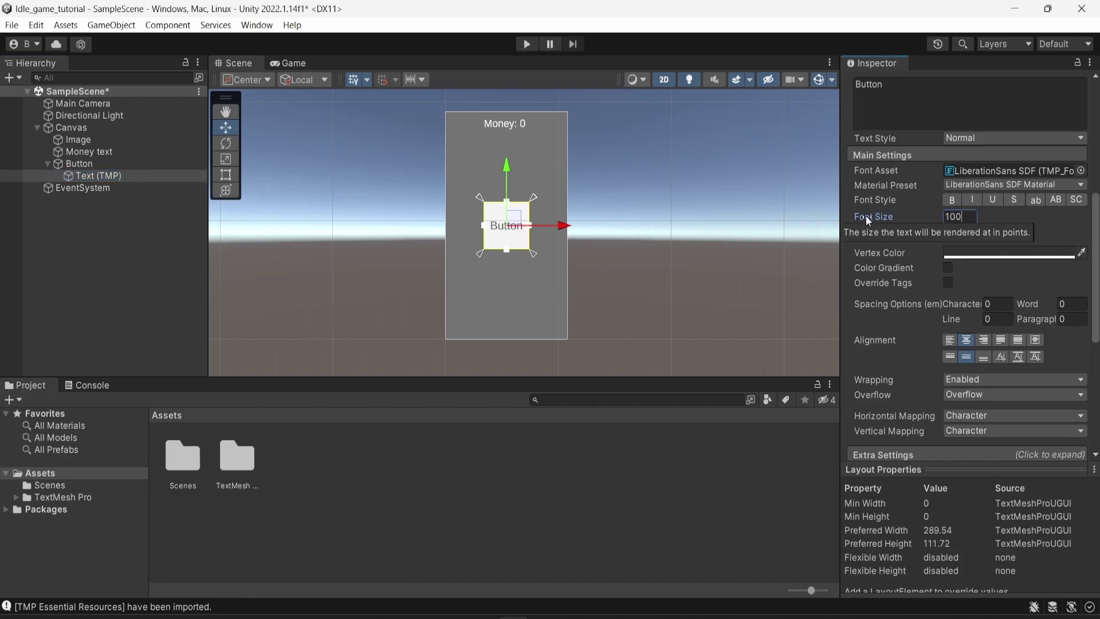
pyautogui.click(101, 164)
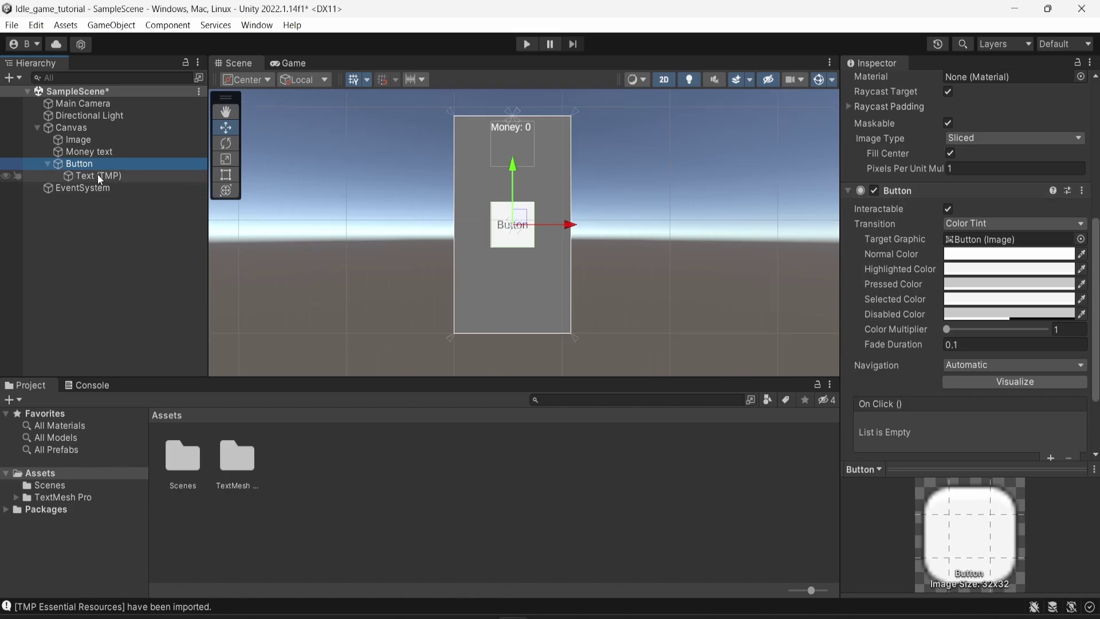
# Step: Rename the Button object to 'Tap button'
pyautogui.click(99, 175)
pyautogui.click(94, 164)
pyautogui.scroll(5, 970, 119)
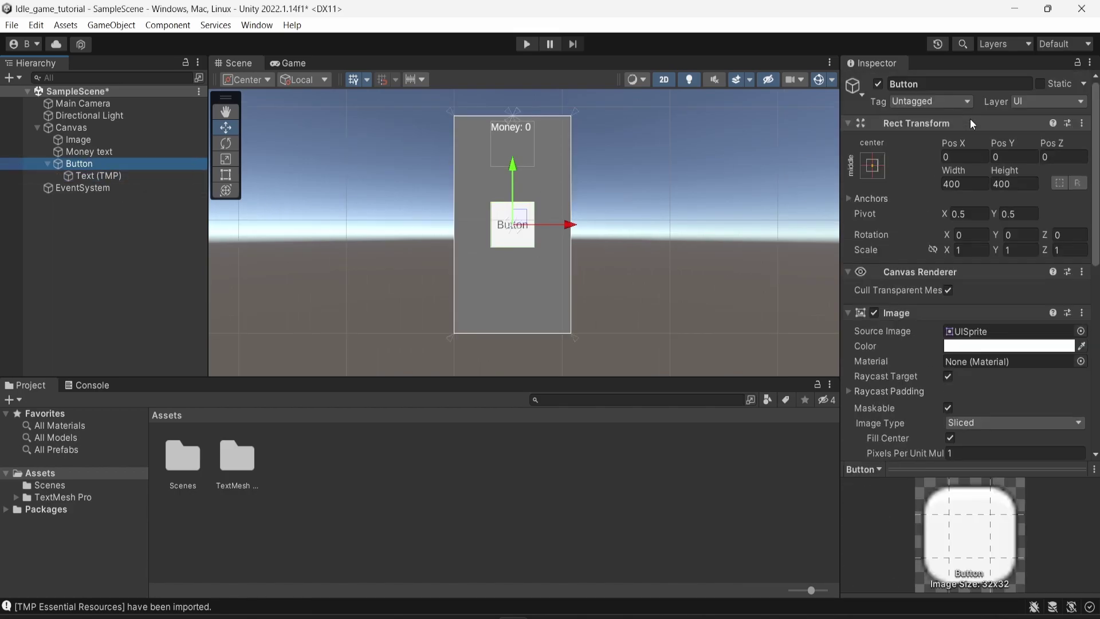
pyautogui.click(969, 85)
pyautogui.click(970, 85)
pyautogui.press('Home')
pyautogui.write('Tap')
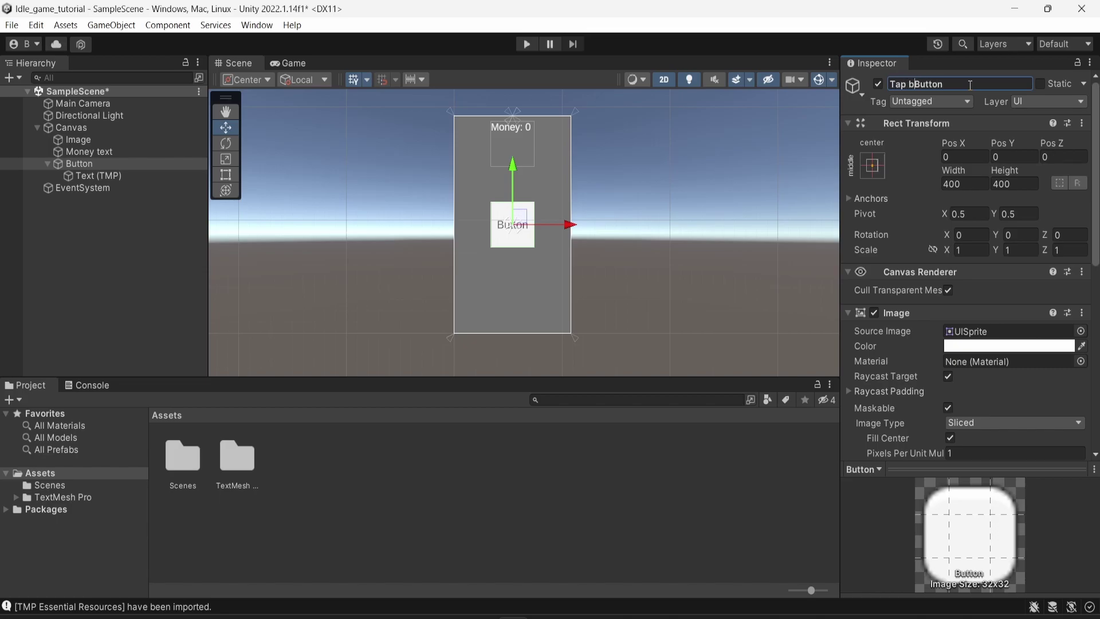
pyautogui.press('Delete')
pyautogui.write('b')
pyautogui.click(86, 175)
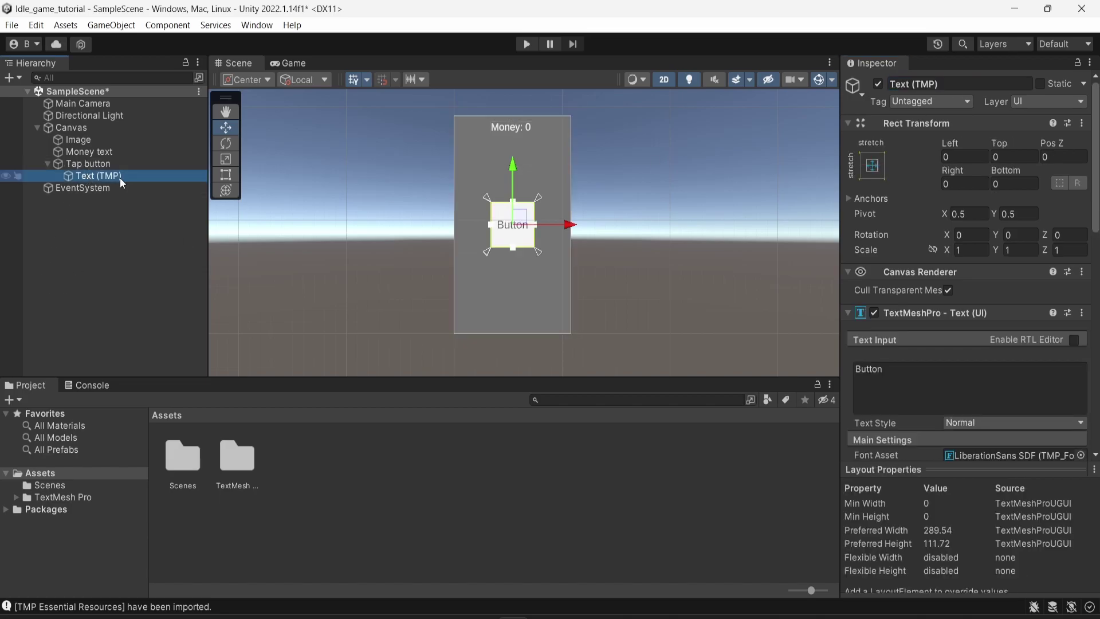
# Step: Rename the Text (TMP) label object to 'Tab button text'
pyautogui.click(967, 84)
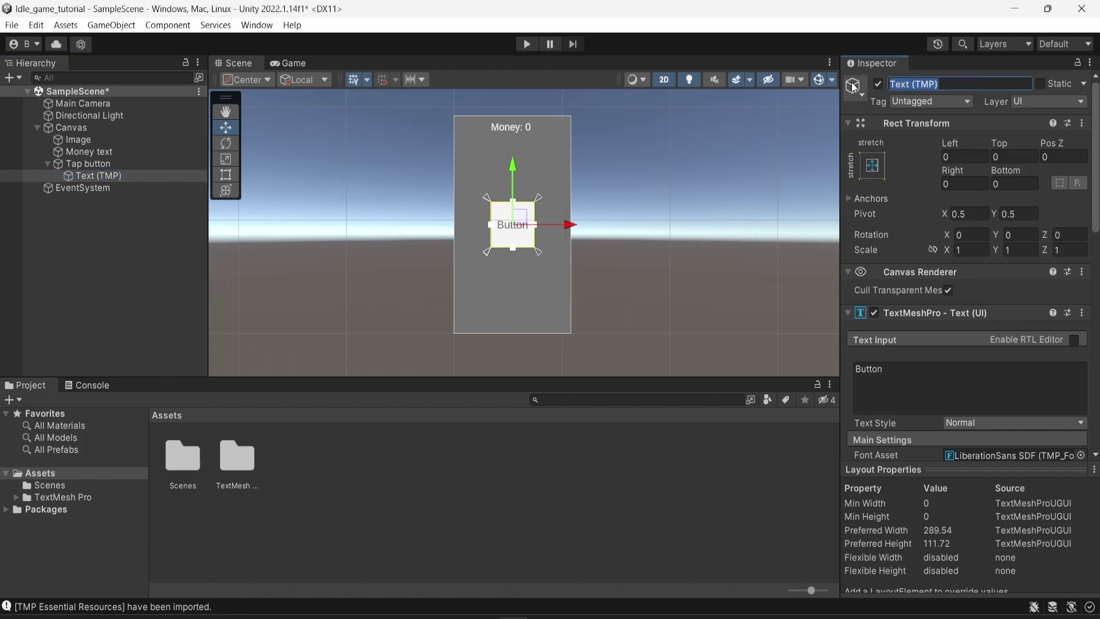
pyautogui.write('Tab butto t')
pyautogui.press('BackSpace')
pyautogui.press('BackSpace')
pyautogui.write('n text')
pyautogui.press('Return')
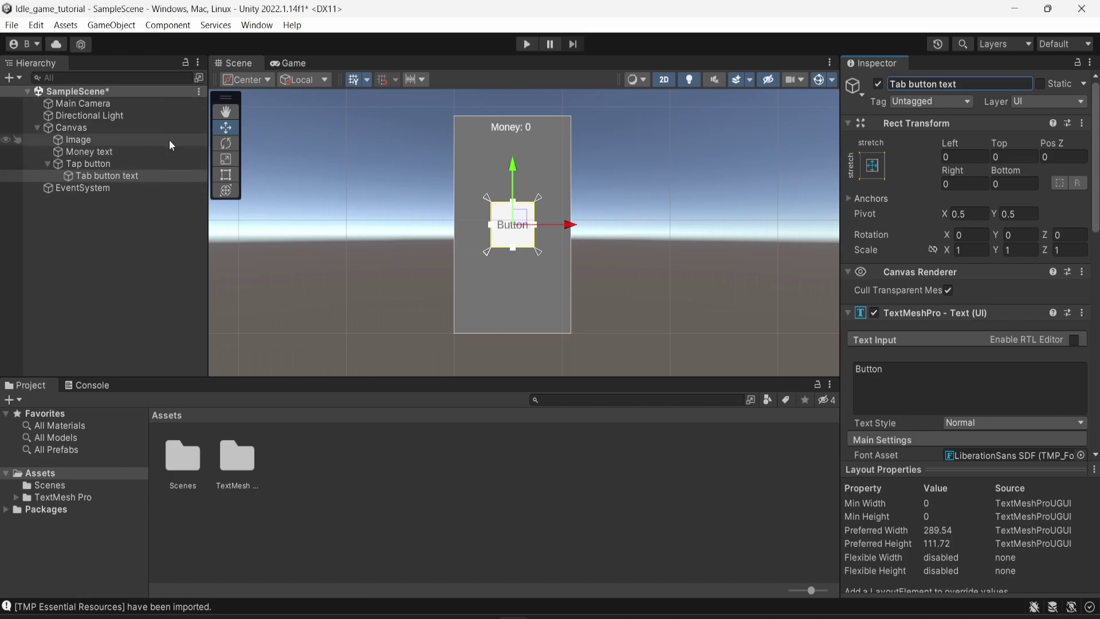
# Step: Rename the Image object to 'Background'
pyautogui.click(84, 142)
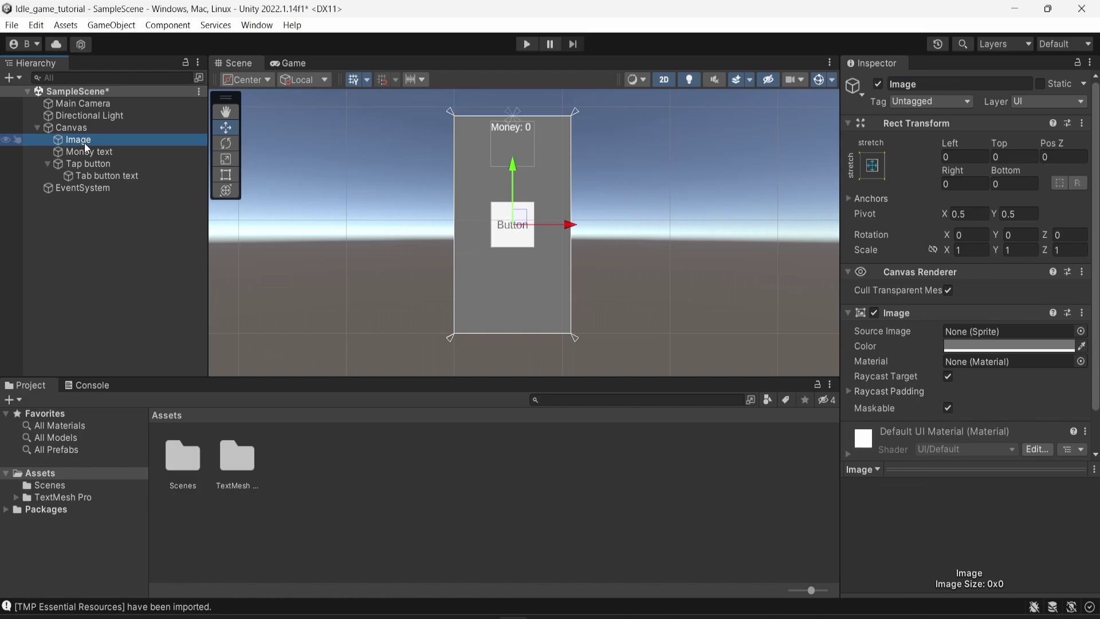
pyautogui.click(897, 84)
pyautogui.write('Backg')
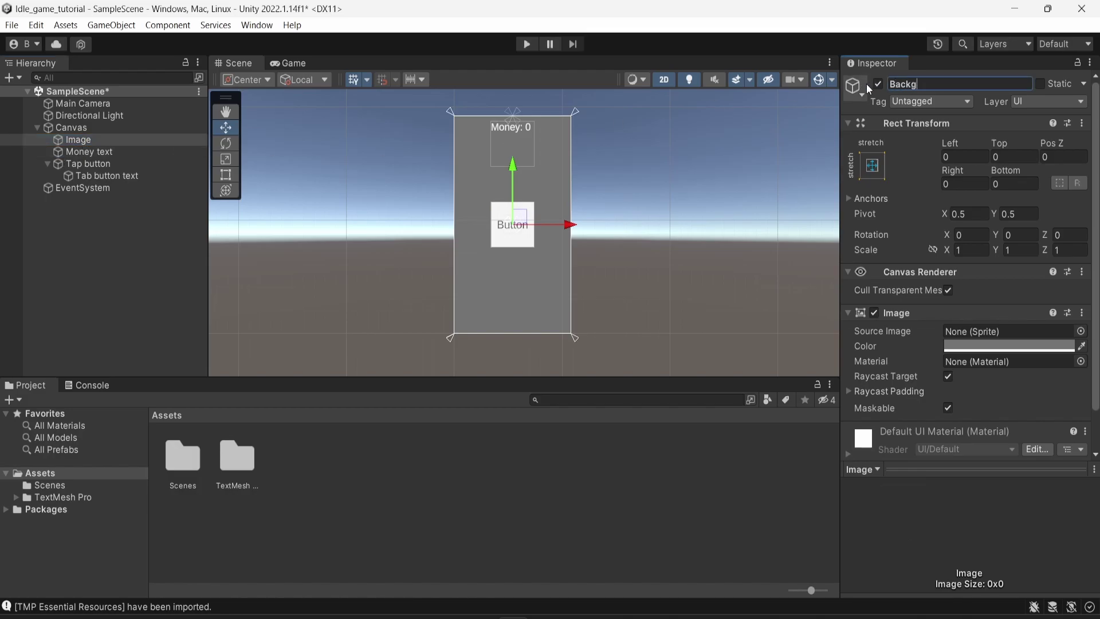
pyautogui.write('round')
pyautogui.click(5, 294)
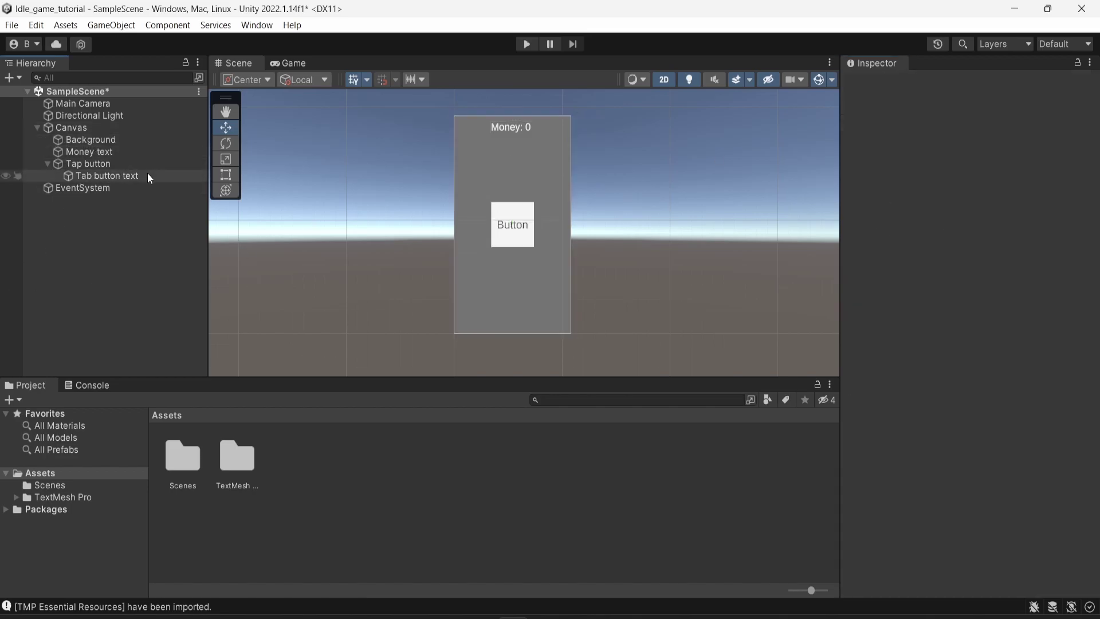
pyautogui.click(102, 173)
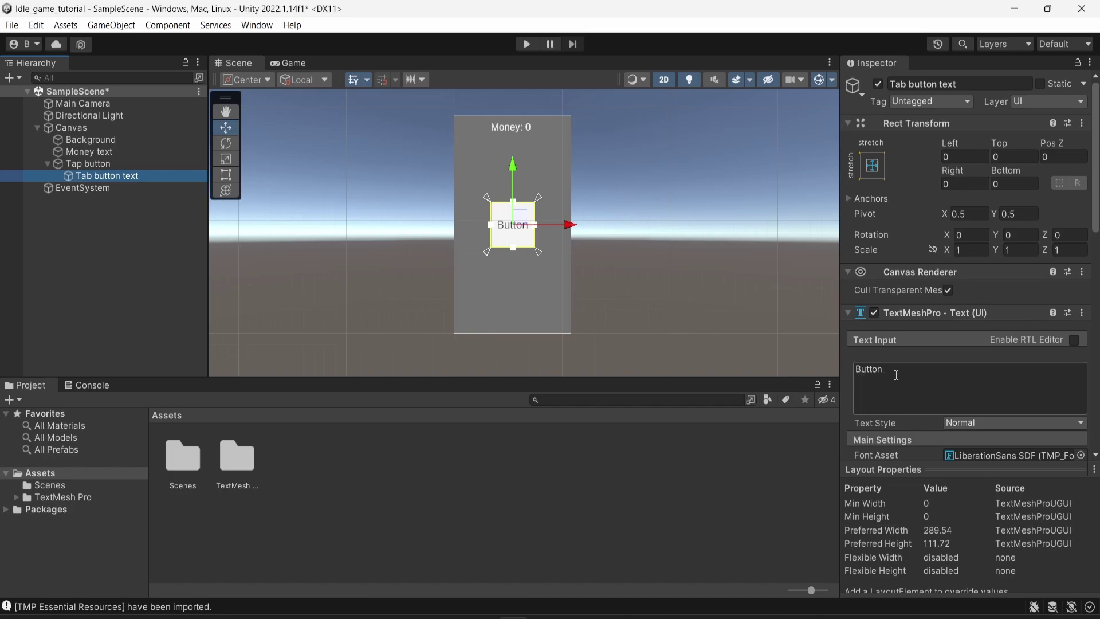
# Step: Change the label text from 'Button' to 'Tap' and preview the canvas in the Game view
pyautogui.click(896, 376)
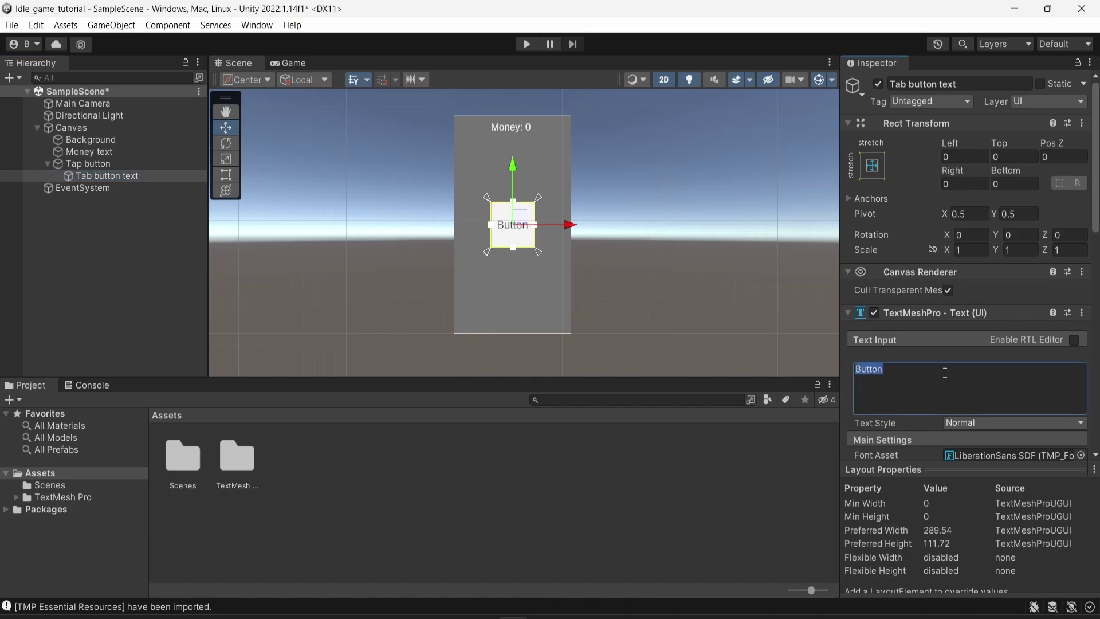
pyautogui.write('Tap')
pyautogui.click(140, 276)
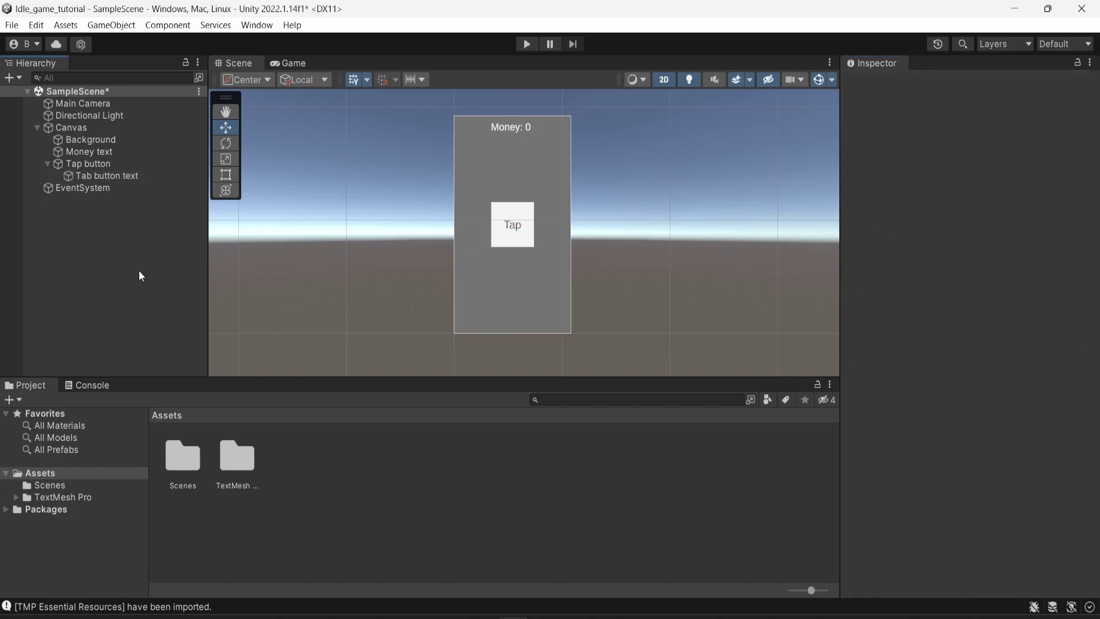
pyautogui.click(288, 63)
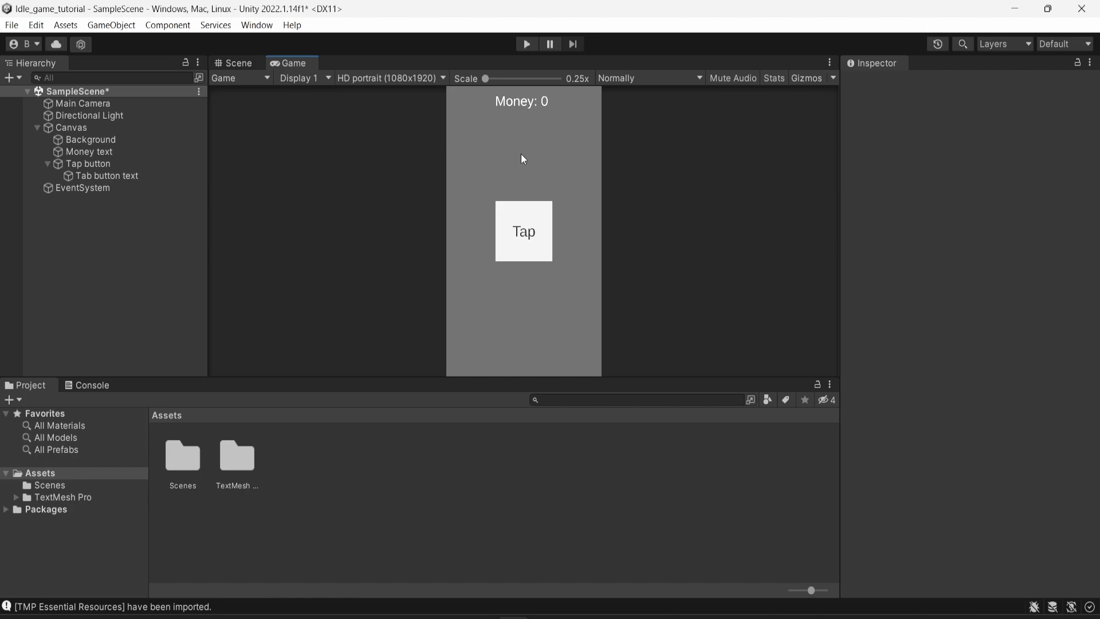